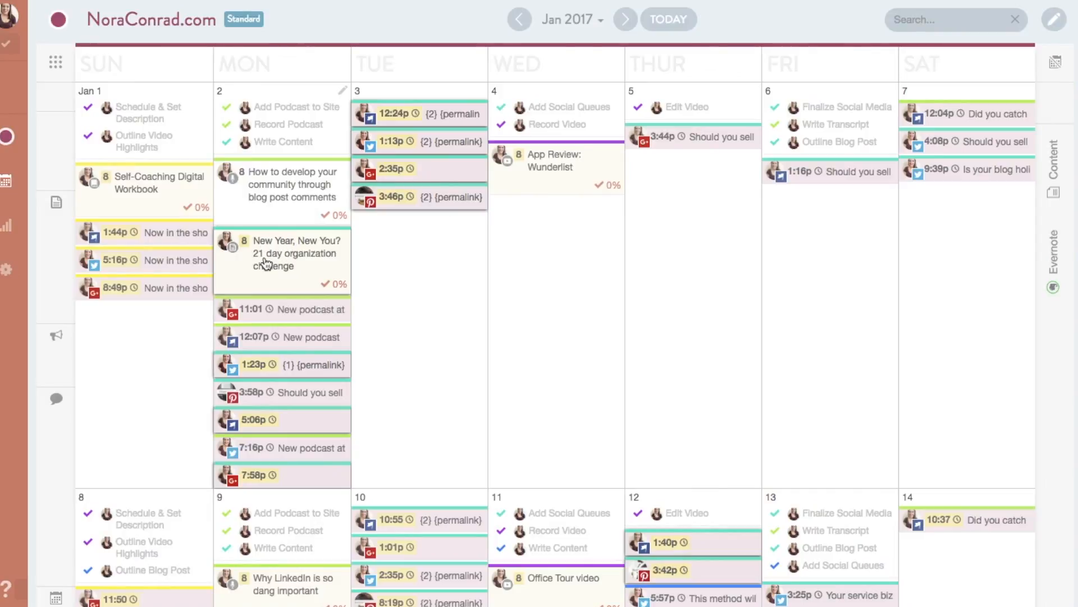
Open the "New Year, New You? 21 day organization challenge" content item scheduled on January 2, 2017
{"action": "scroll", "coordinate": [266, 261], "scroll_direction": "down", "scroll_amount": 7}
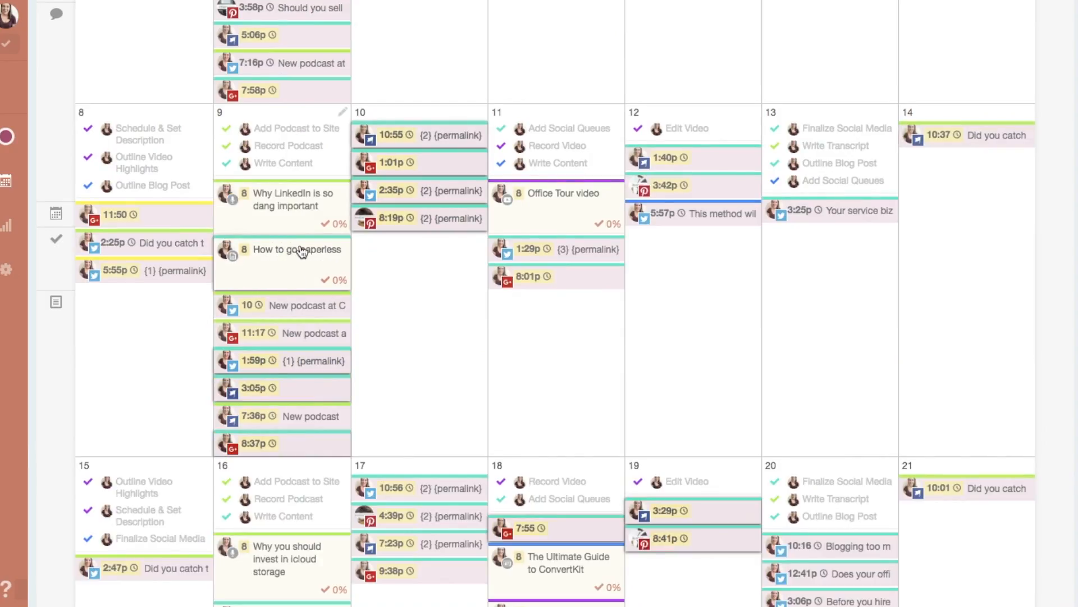
{"action": "scroll", "coordinate": [471, 259], "scroll_direction": "up", "scroll_amount": 7}
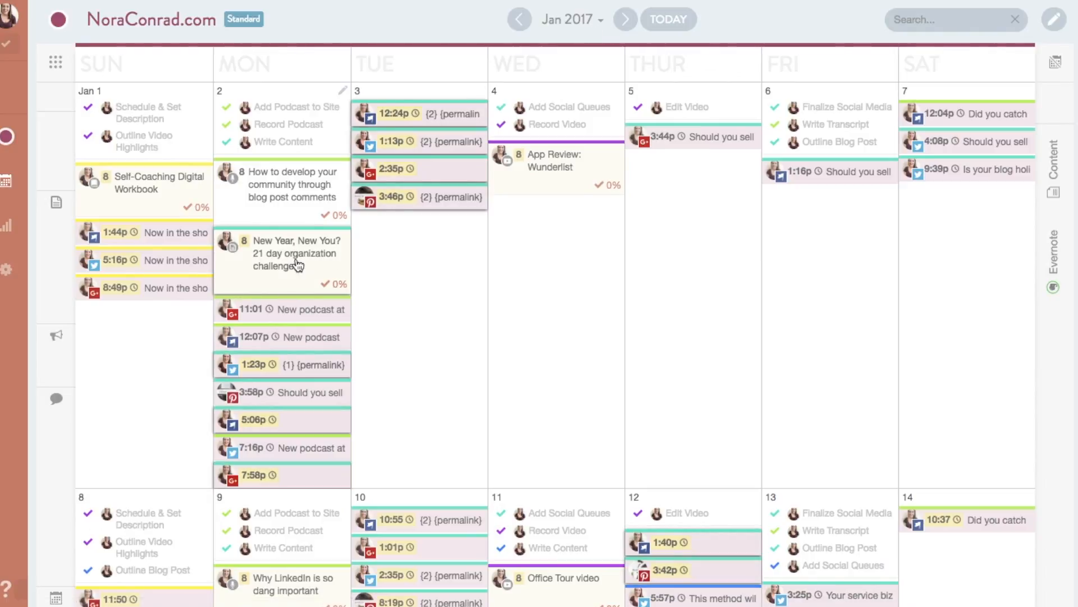
{"action": "left_click", "coordinate": [298, 254]}
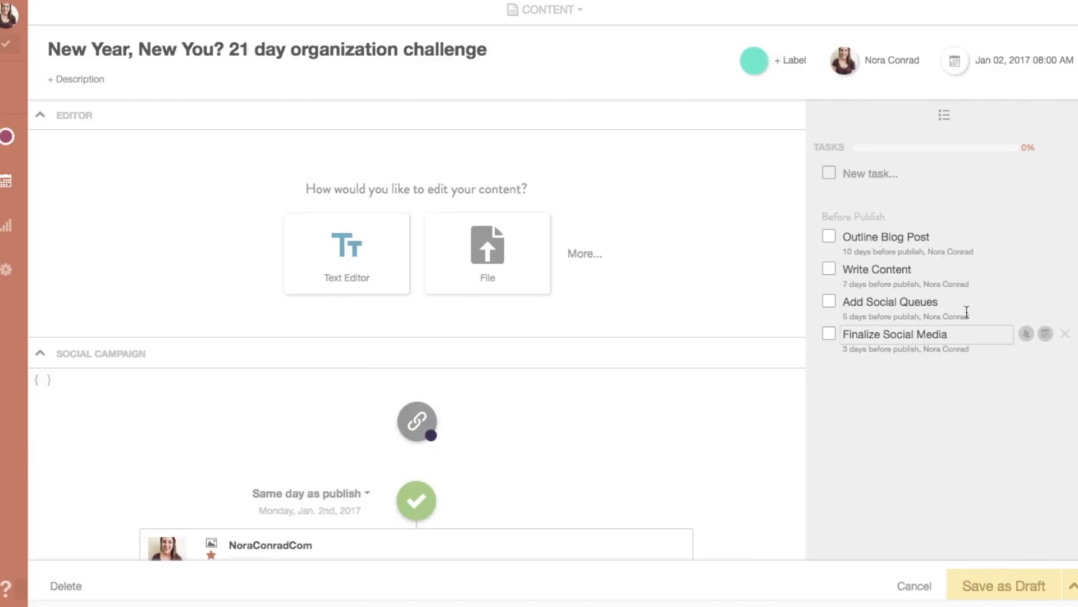
Examine the content item's social campaign messages and the list of social helpers they use
{"action": "scroll", "coordinate": [481, 349], "scroll_direction": "down", "scroll_amount": 5}
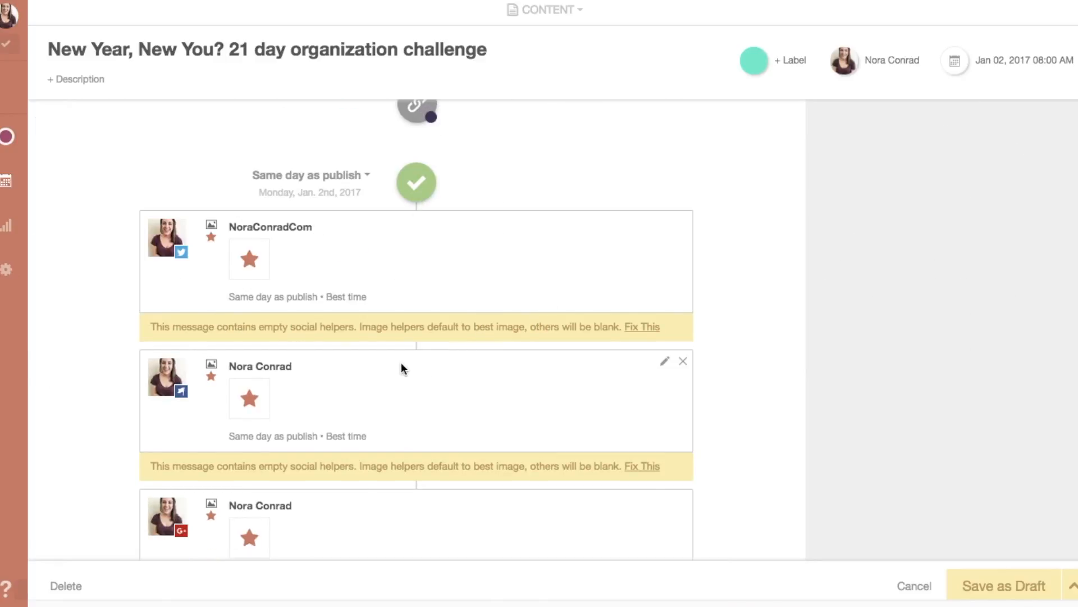
{"action": "scroll", "coordinate": [406, 325], "scroll_direction": "down", "scroll_amount": 5}
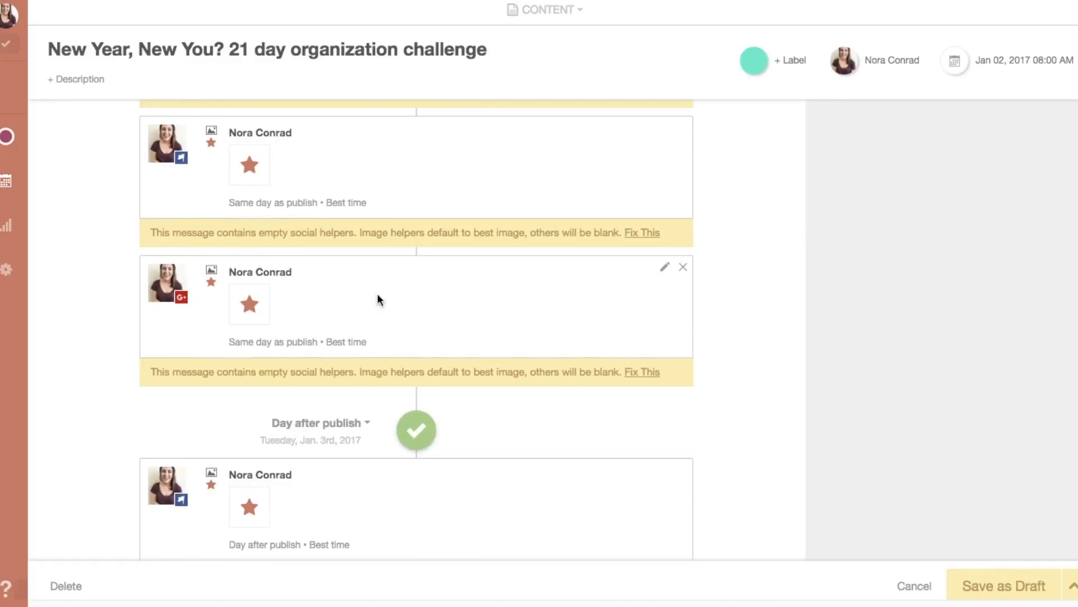
{"action": "scroll", "coordinate": [167, 208], "scroll_direction": "up", "scroll_amount": 10}
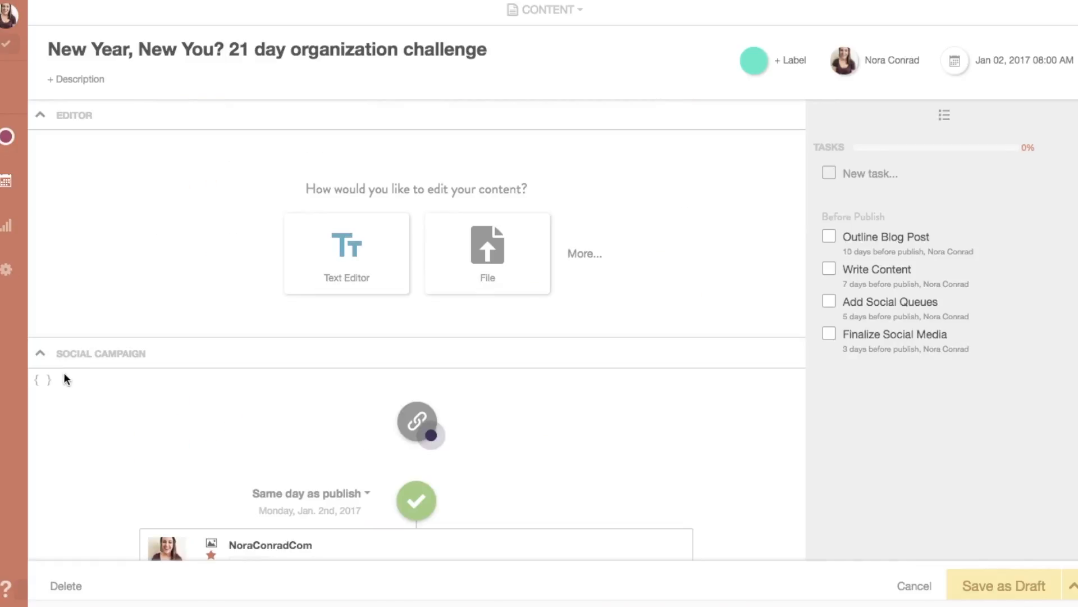
{"action": "left_click", "coordinate": [41, 380]}
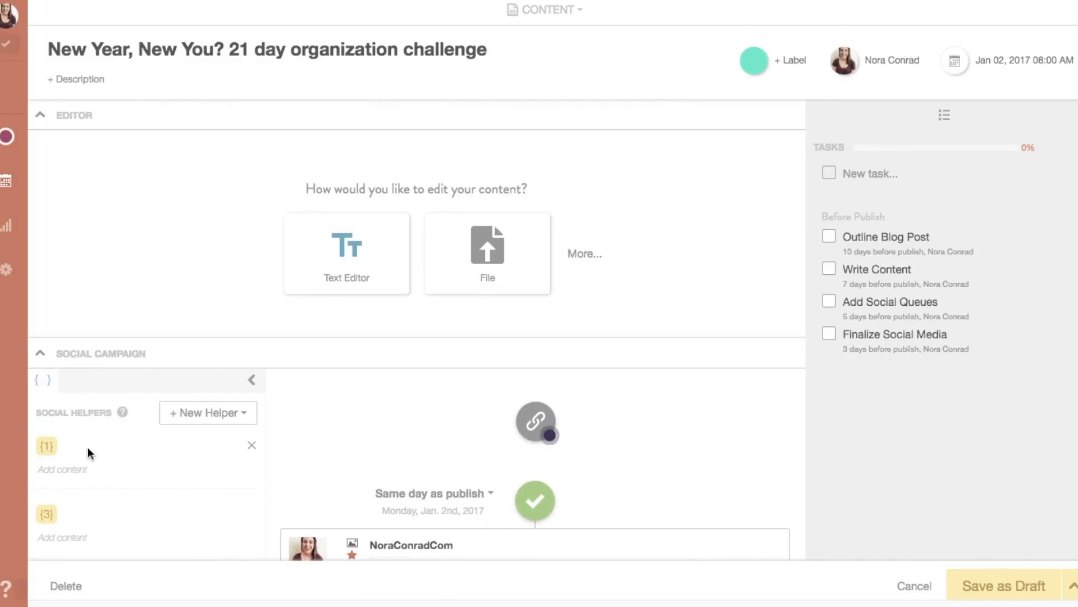
{"action": "scroll", "coordinate": [87, 450], "scroll_direction": "down", "scroll_amount": 2}
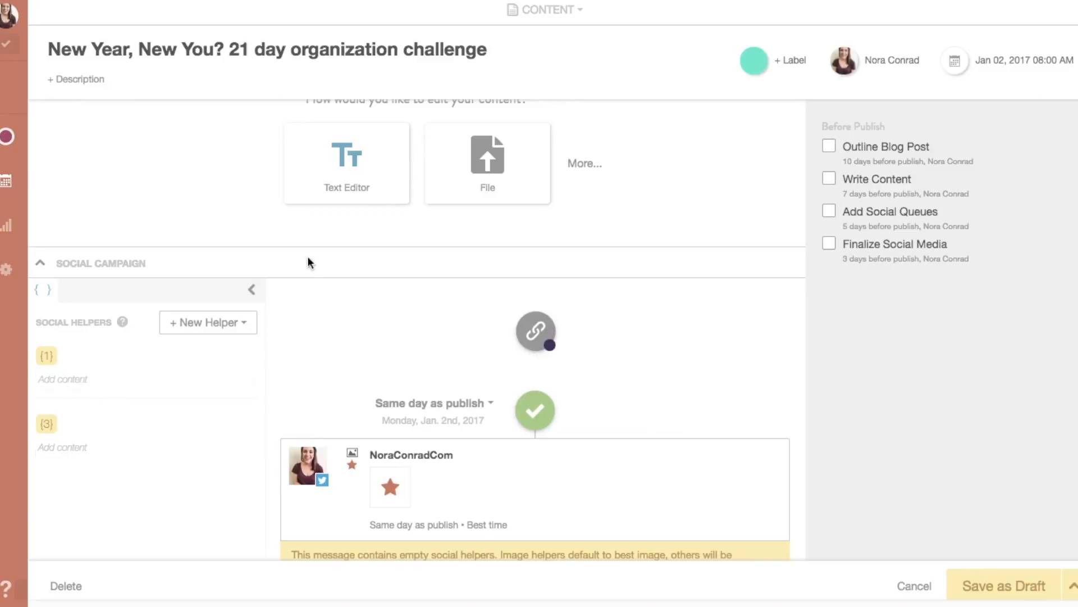
{"action": "scroll", "coordinate": [626, 227], "scroll_direction": "down", "scroll_amount": 2}
{"action": "scroll", "coordinate": [626, 228], "scroll_direction": "up", "scroll_amount": 3}
{"action": "scroll", "coordinate": [628, 235], "scroll_direction": "up", "scroll_amount": 1}
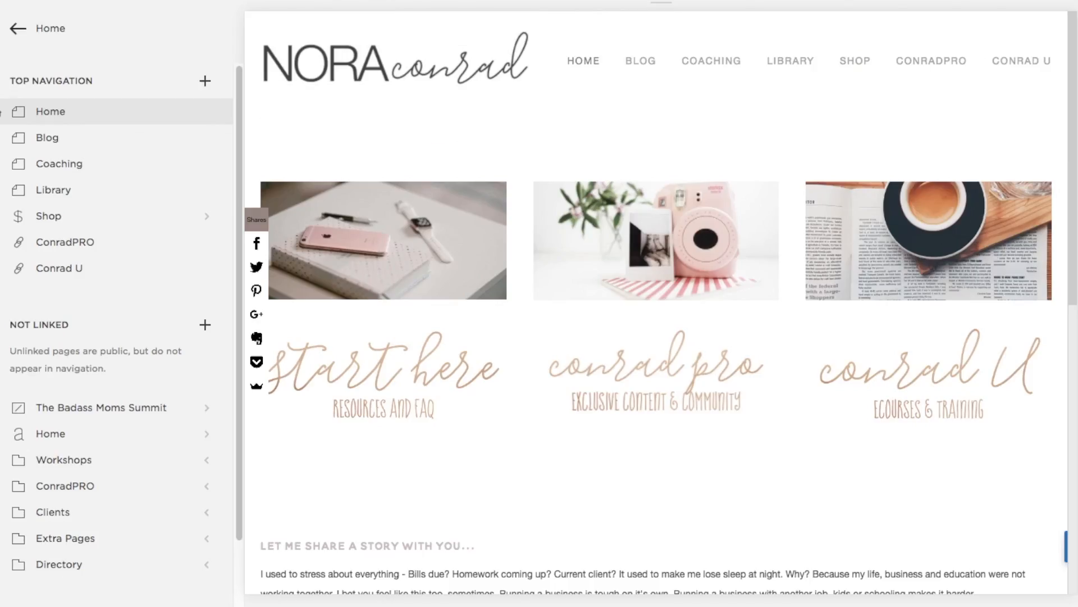
In Squarespace, add a new post to the Home blog and title it "New Year, New You? 21 day organization challenge", copied from the calendar item
{"action": "left_click", "coordinate": [104, 433]}
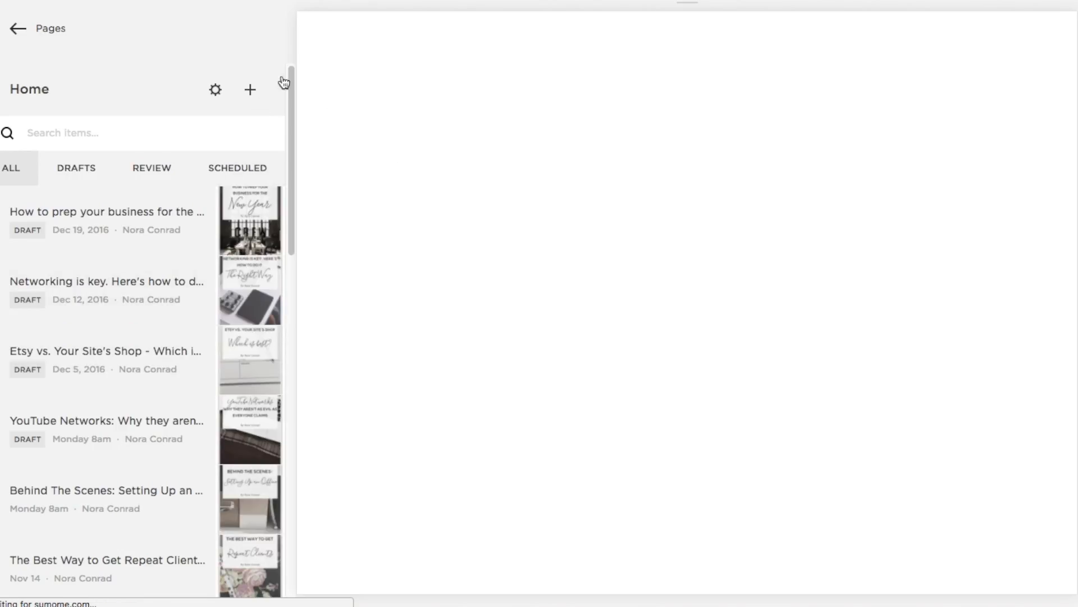
{"action": "left_click", "coordinate": [250, 90]}
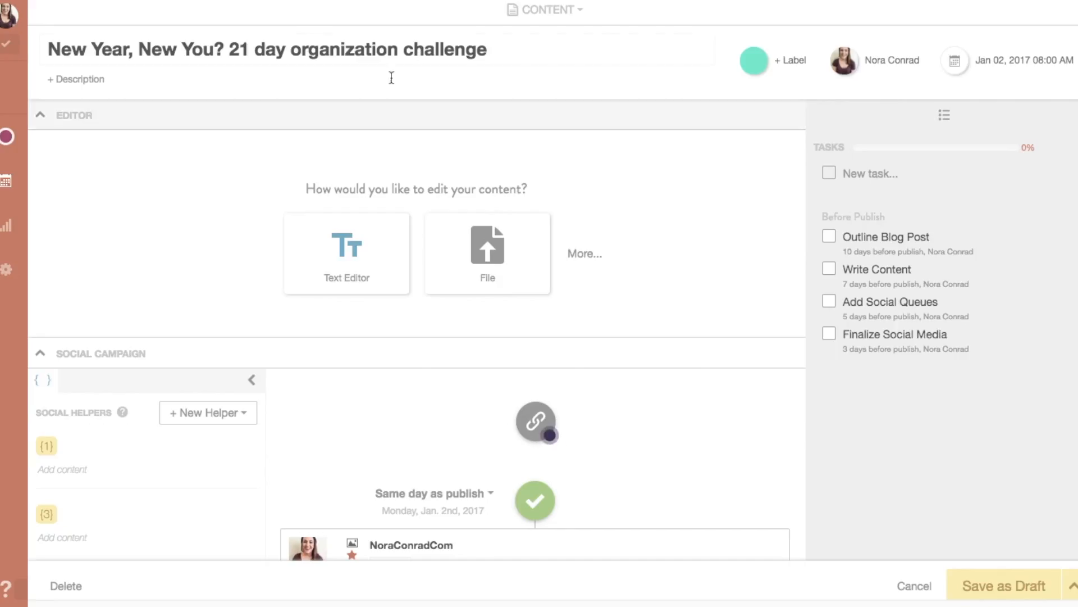
{"action": "triple_click", "coordinate": [447, 43]}
{"action": "key", "text": "super+c"}
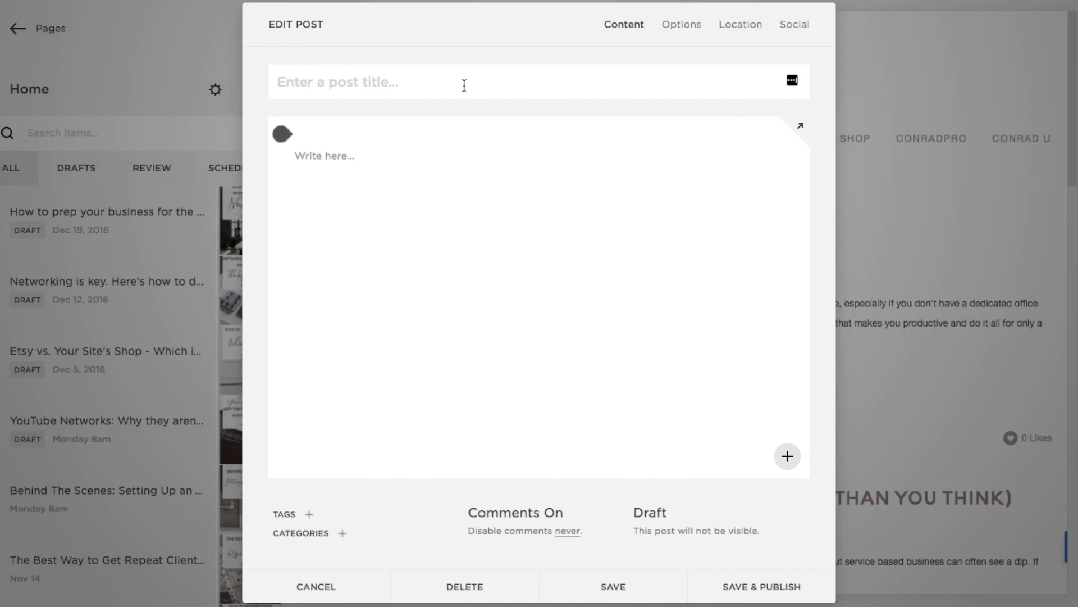
{"action": "left_click", "coordinate": [462, 85]}
{"action": "key", "text": "super+v"}
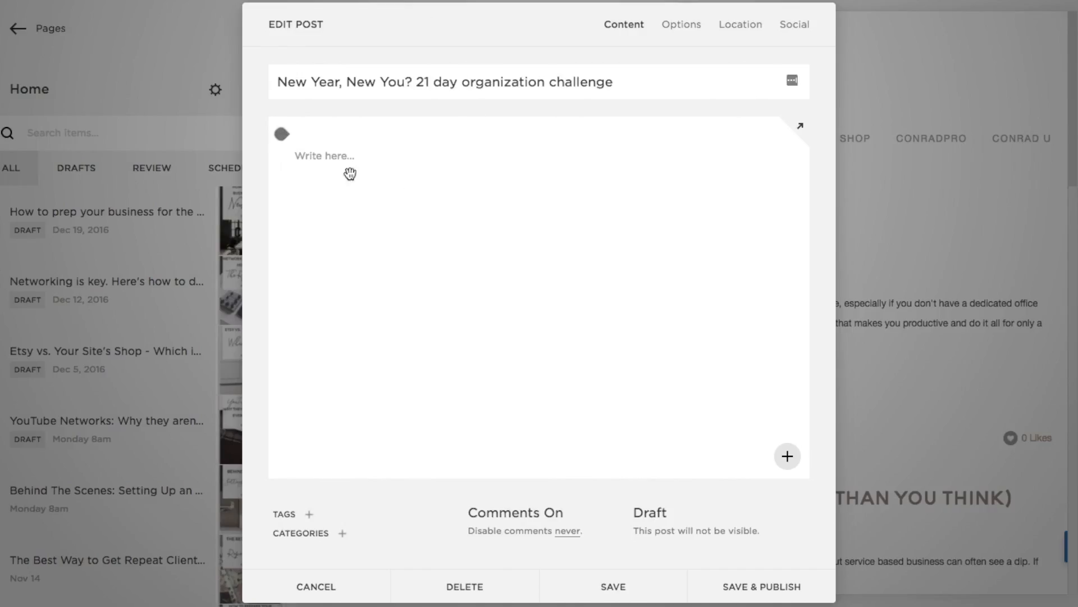
Insert a text block and, below it, an empty image placeholder block in the post body
{"action": "left_click", "coordinate": [283, 134]}
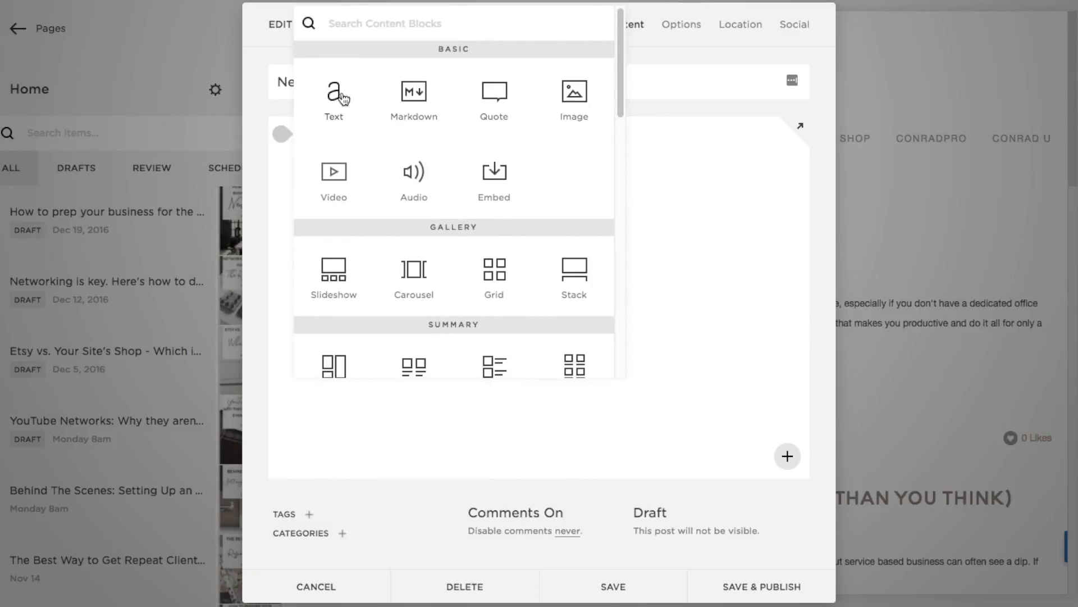
{"action": "left_click", "coordinate": [344, 100]}
{"action": "left_click", "coordinate": [283, 180]}
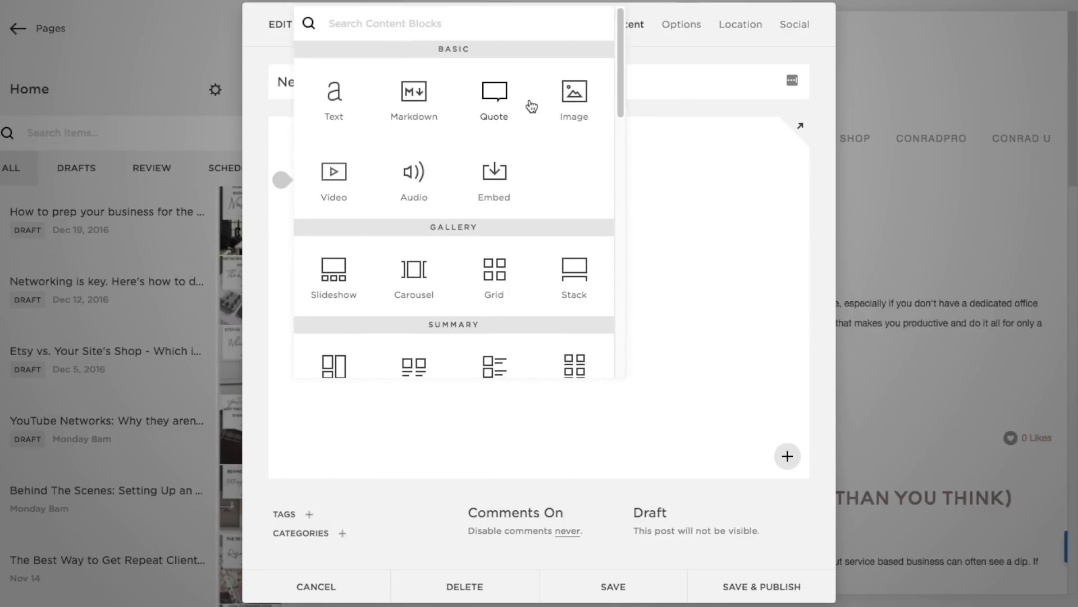
{"action": "left_click", "coordinate": [573, 106]}
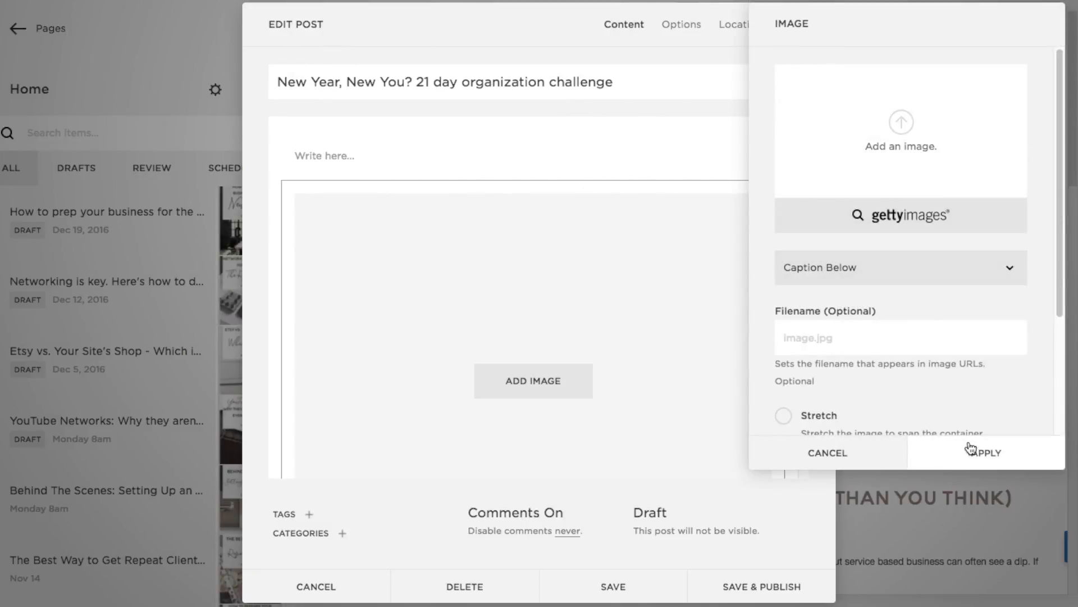
{"action": "left_click", "coordinate": [990, 452]}
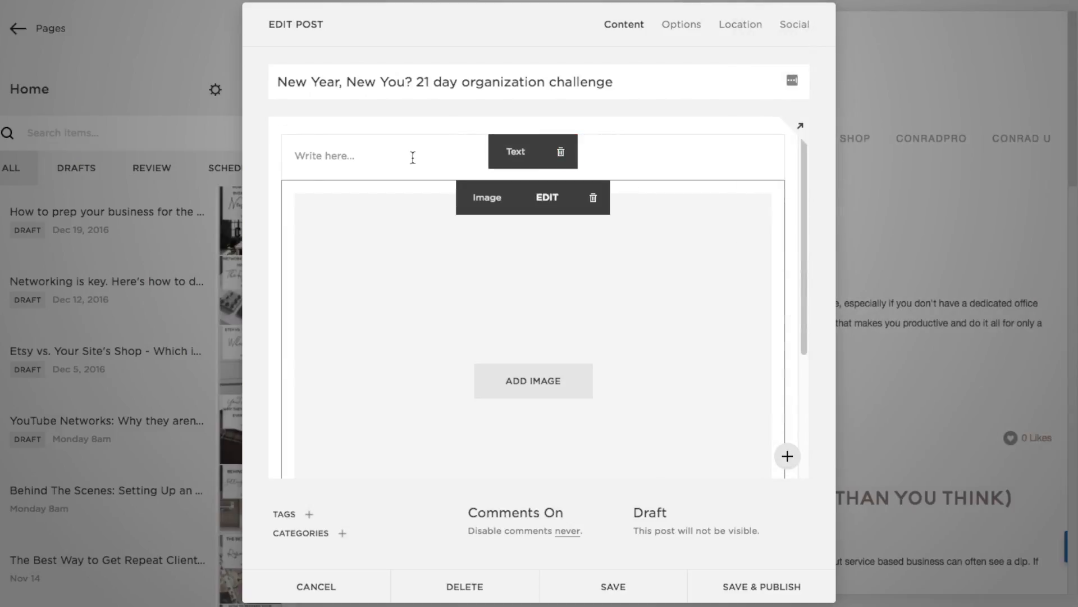
{"action": "scroll", "coordinate": [374, 155], "scroll_direction": "down", "scroll_amount": 4}
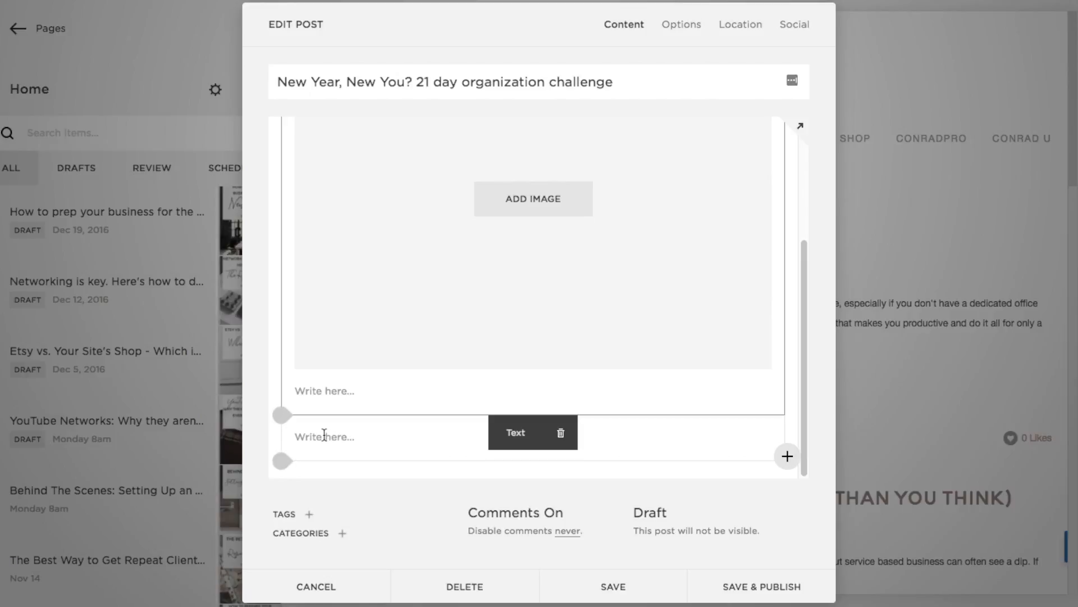
Assign the categories Productivity and Running a Business to the post
{"action": "left_click", "coordinate": [342, 533]}
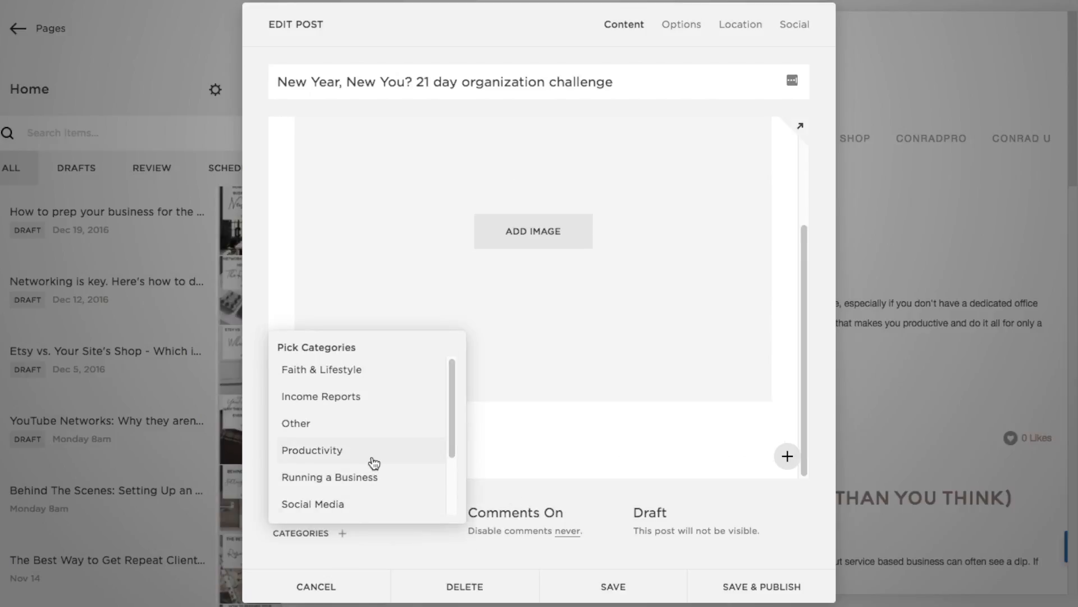
{"action": "scroll", "coordinate": [380, 455], "scroll_direction": "down", "scroll_amount": 2}
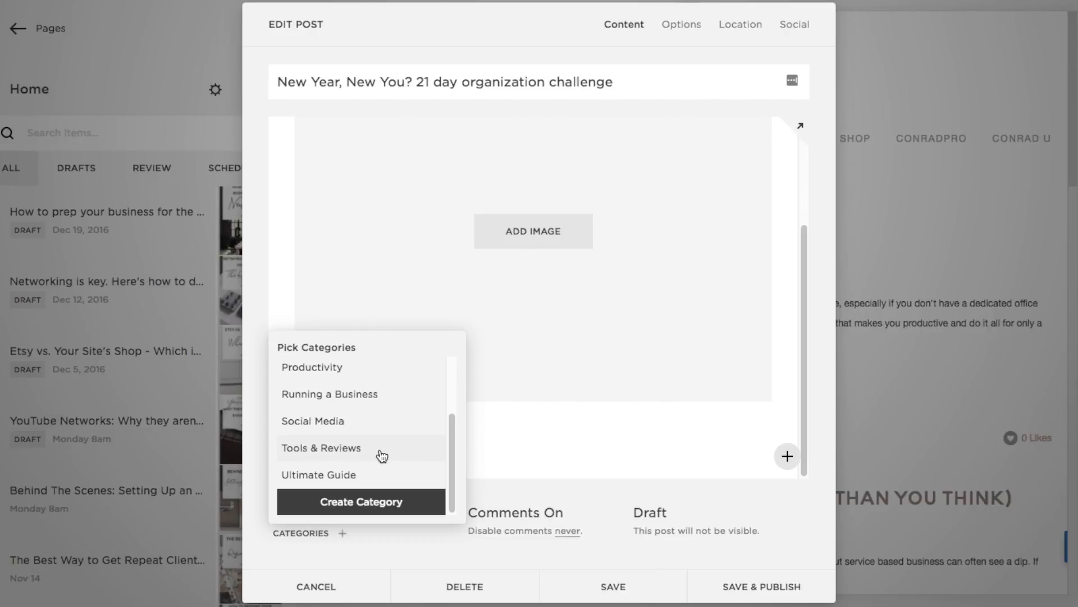
{"action": "scroll", "coordinate": [378, 452], "scroll_direction": "up", "scroll_amount": 3}
{"action": "left_click", "coordinate": [359, 453]}
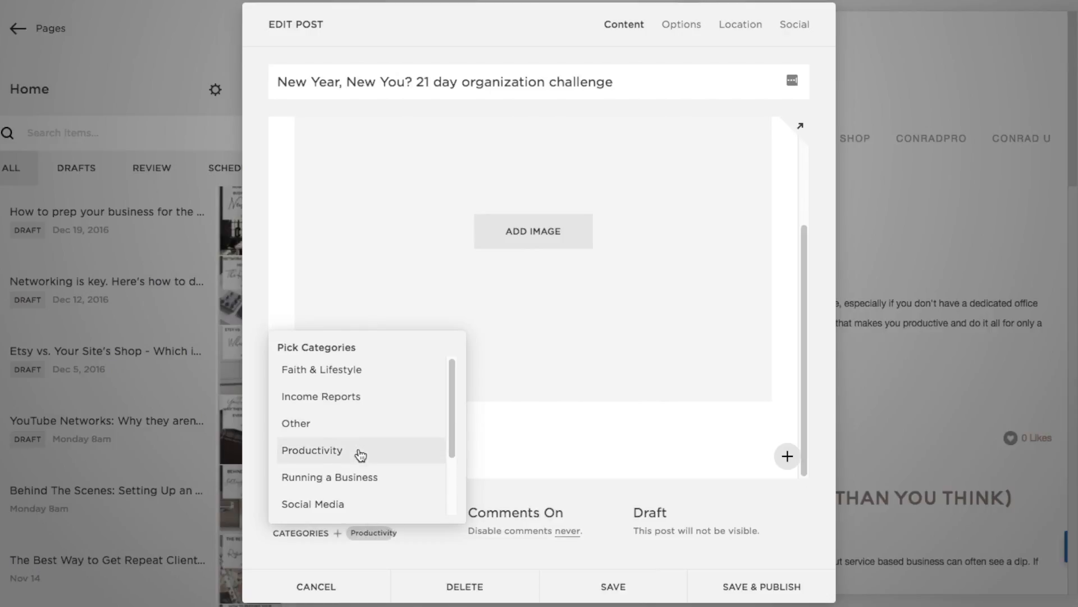
{"action": "left_click", "coordinate": [368, 477]}
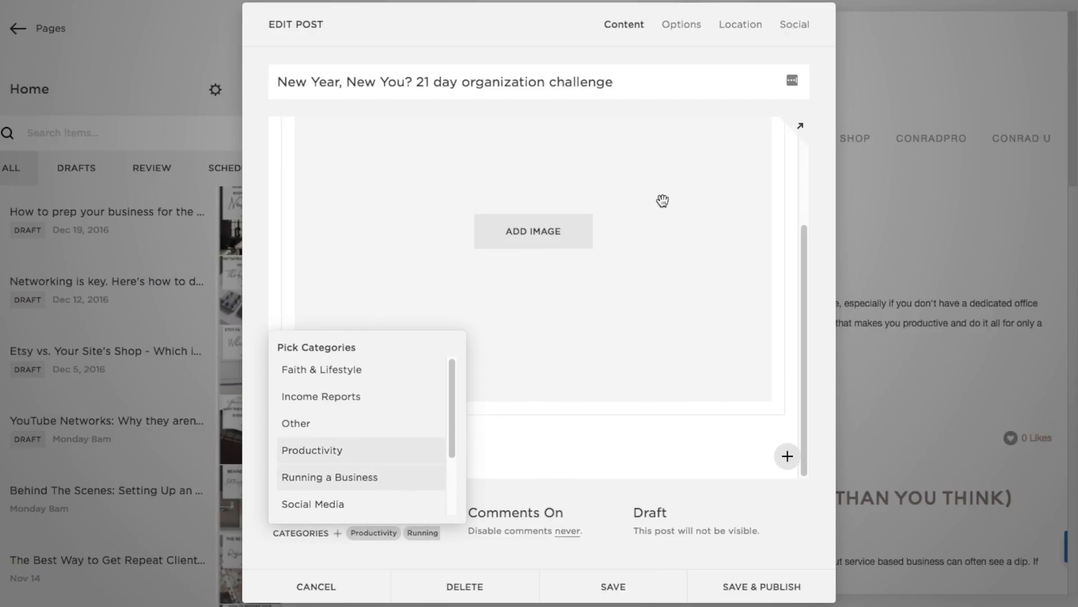
Set the post's custom URL to 21daychallenge and select that slug
{"action": "left_click", "coordinate": [689, 23]}
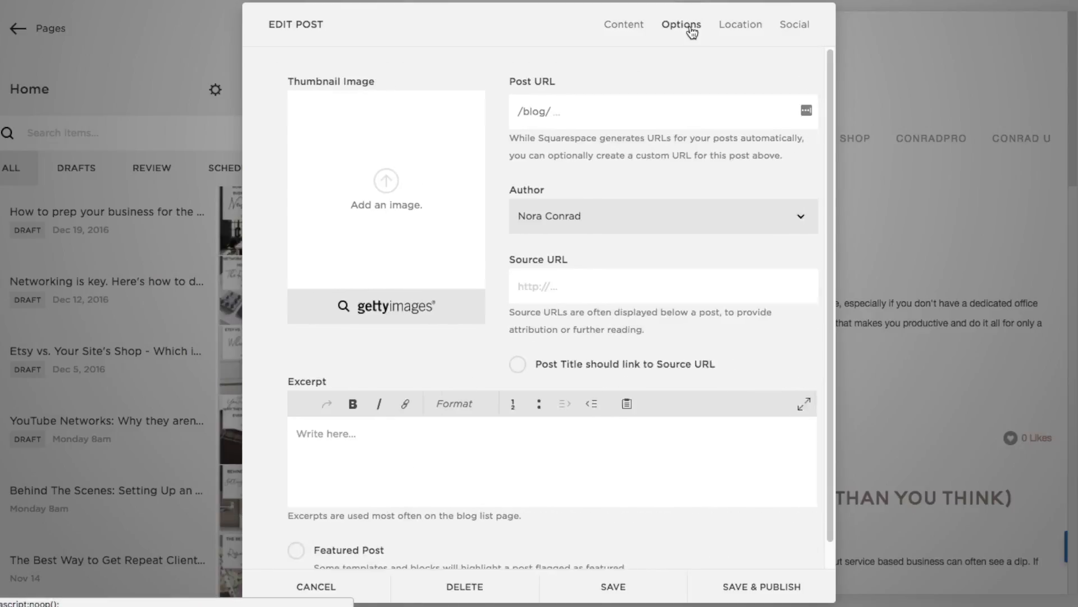
{"action": "left_click", "coordinate": [324, 240]}
{"action": "left_click", "coordinate": [715, 278]}
{"action": "left_click", "coordinate": [612, 25]}
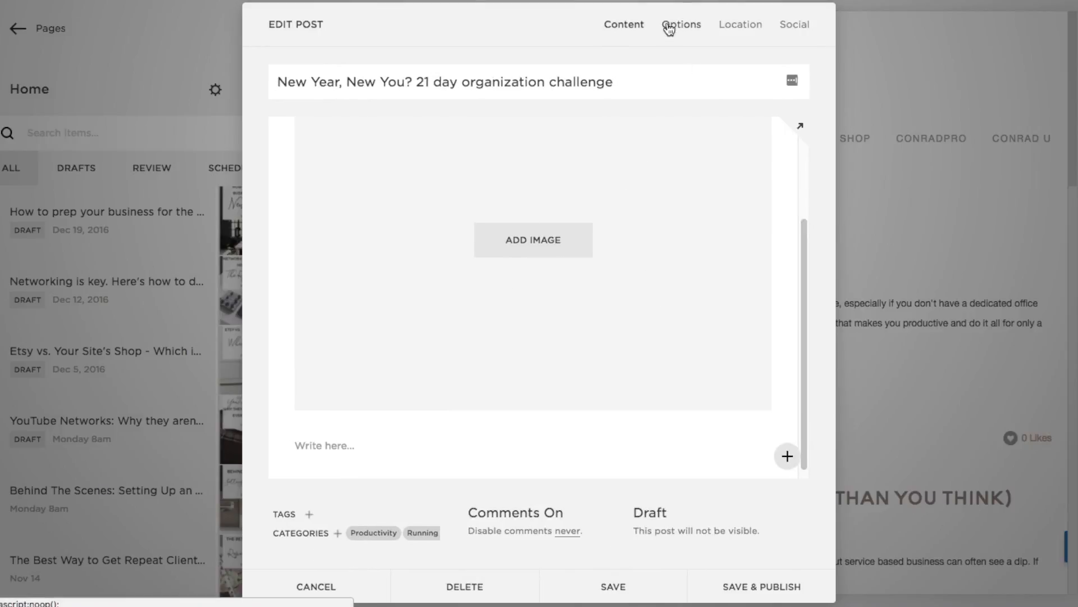
{"action": "left_click", "coordinate": [669, 27]}
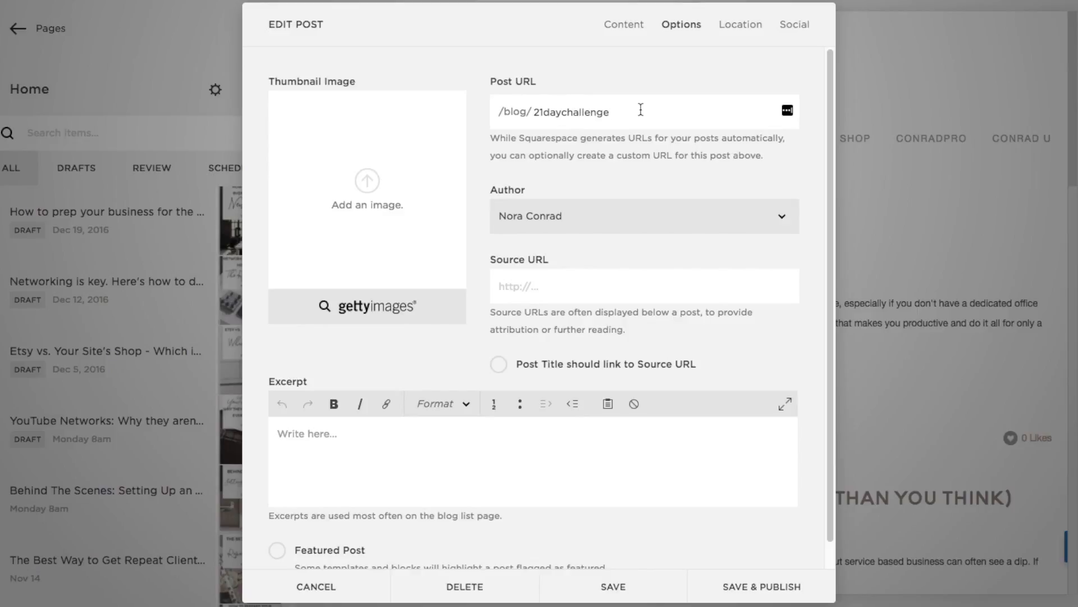
{"action": "left_click_drag", "start_coordinate": [638, 111], "coordinate": [494, 108]}
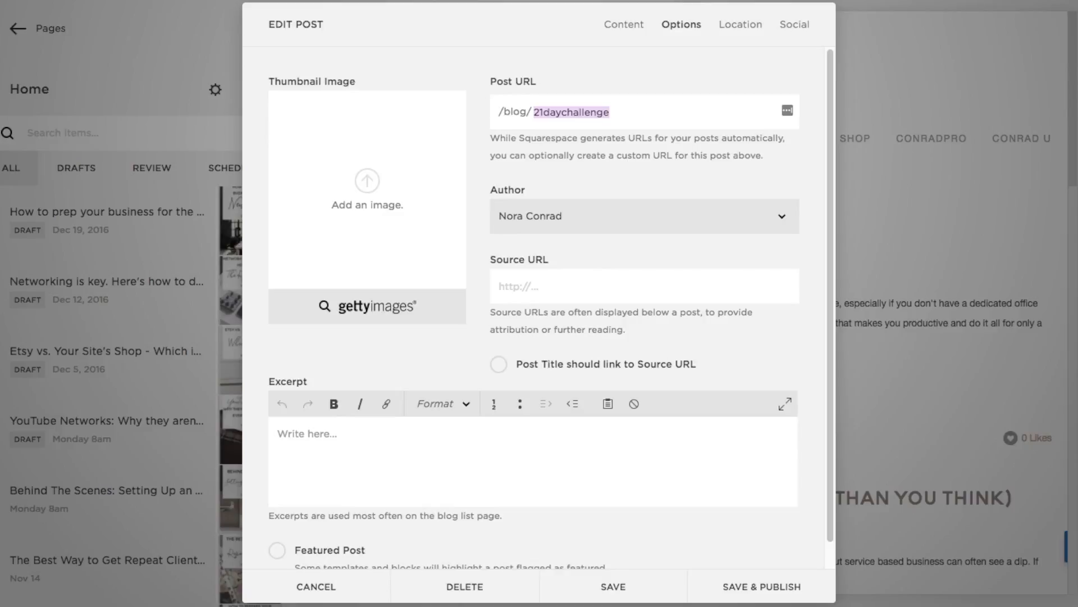
Set the post's status to Scheduled with January 2, 2017 as the publish date
{"action": "left_click", "coordinate": [624, 25]}
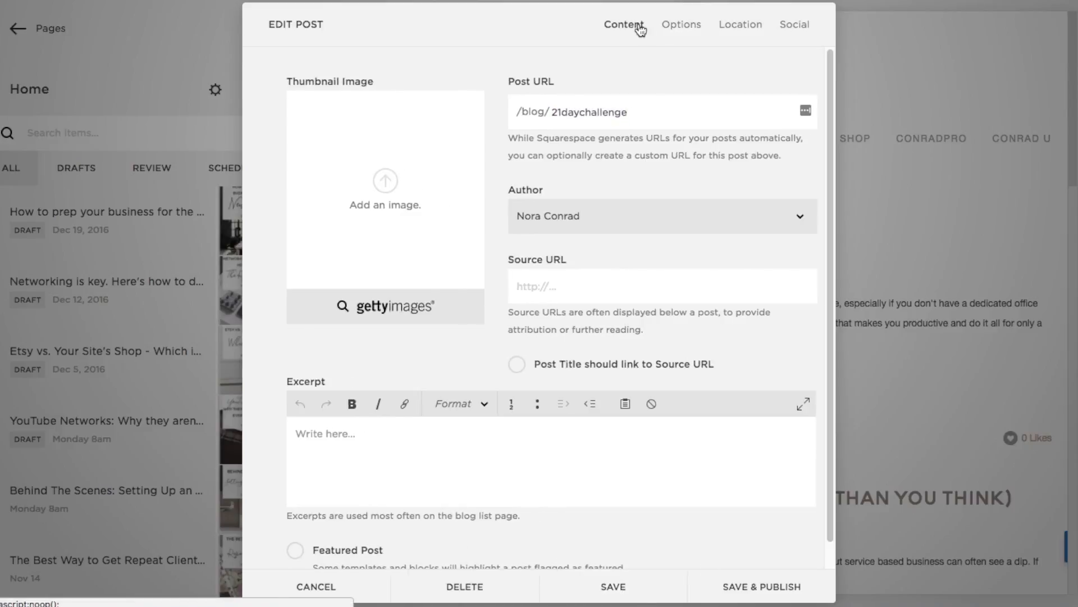
{"action": "left_click", "coordinate": [676, 528]}
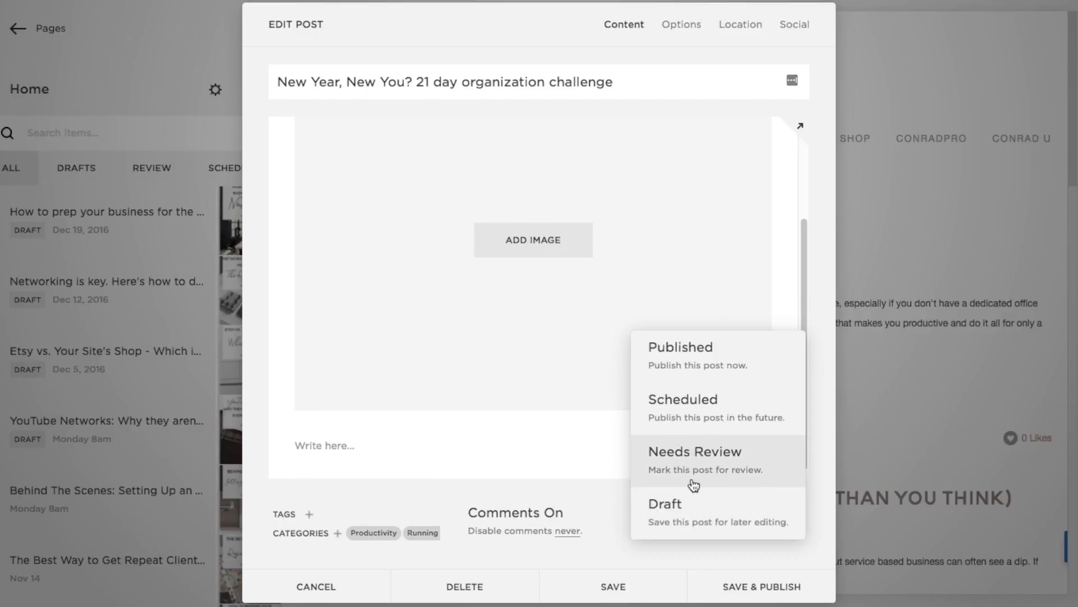
{"action": "left_click", "coordinate": [698, 414]}
{"action": "left_click", "coordinate": [699, 532]}
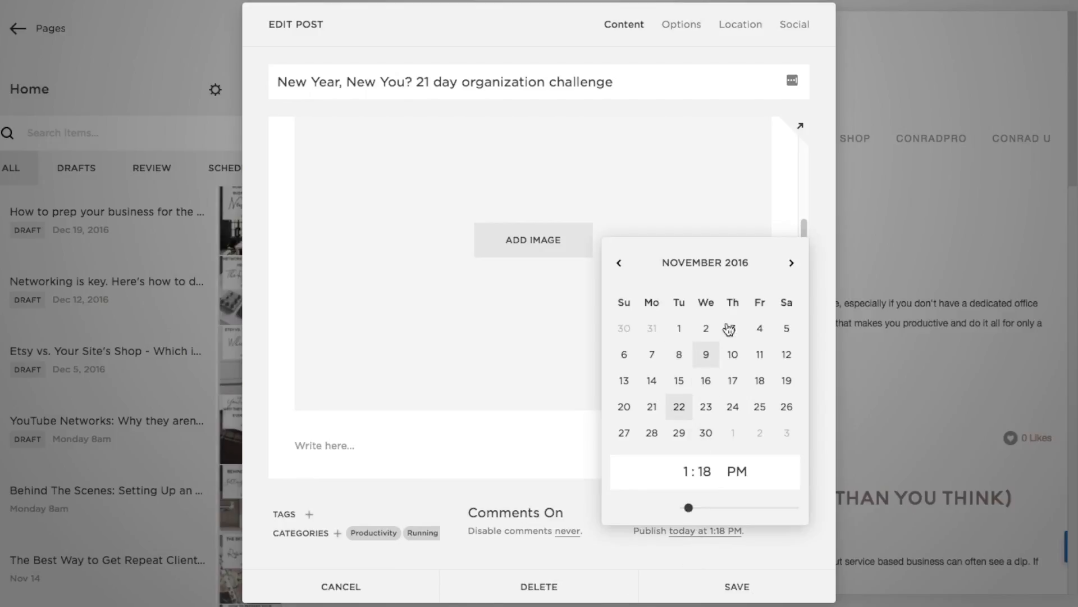
{"action": "left_click", "coordinate": [789, 264]}
{"action": "left_click", "coordinate": [790, 264]}
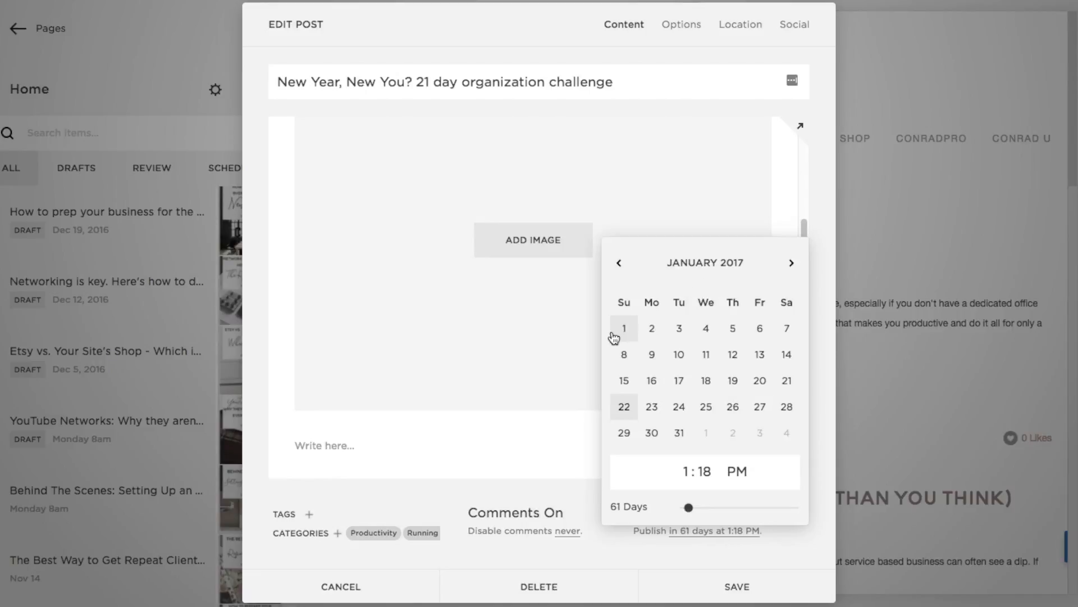
{"action": "left_click", "coordinate": [651, 333]}
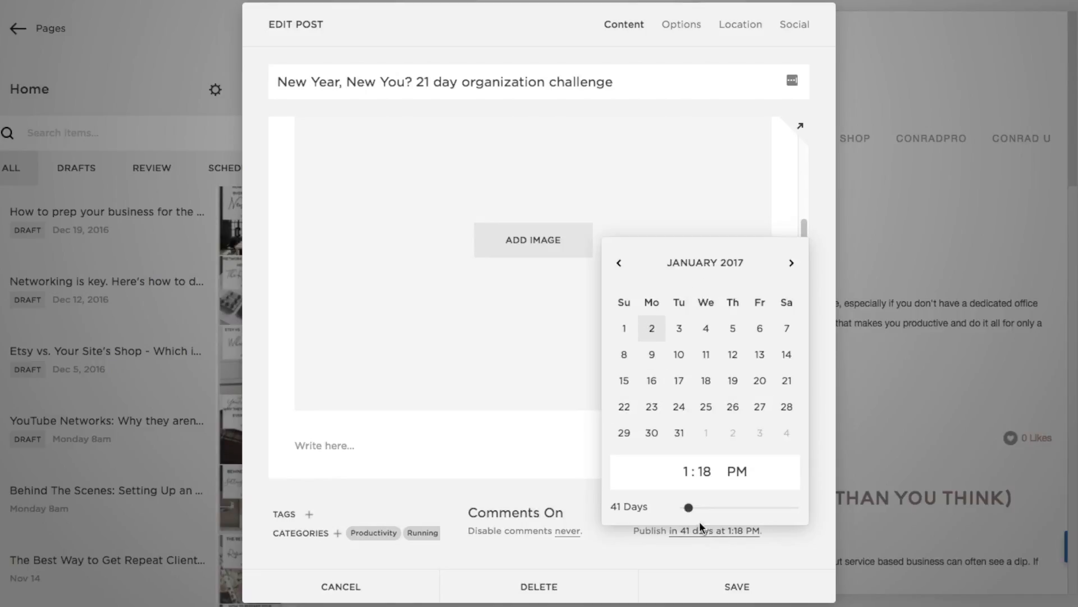
Set the scheduled publish time to 8:00 AM and close the date picker
{"action": "left_click", "coordinate": [705, 471]}
{"action": "type", "text": "00"}
{"action": "left_click", "coordinate": [737, 472]}
{"action": "key", "text": "a"}
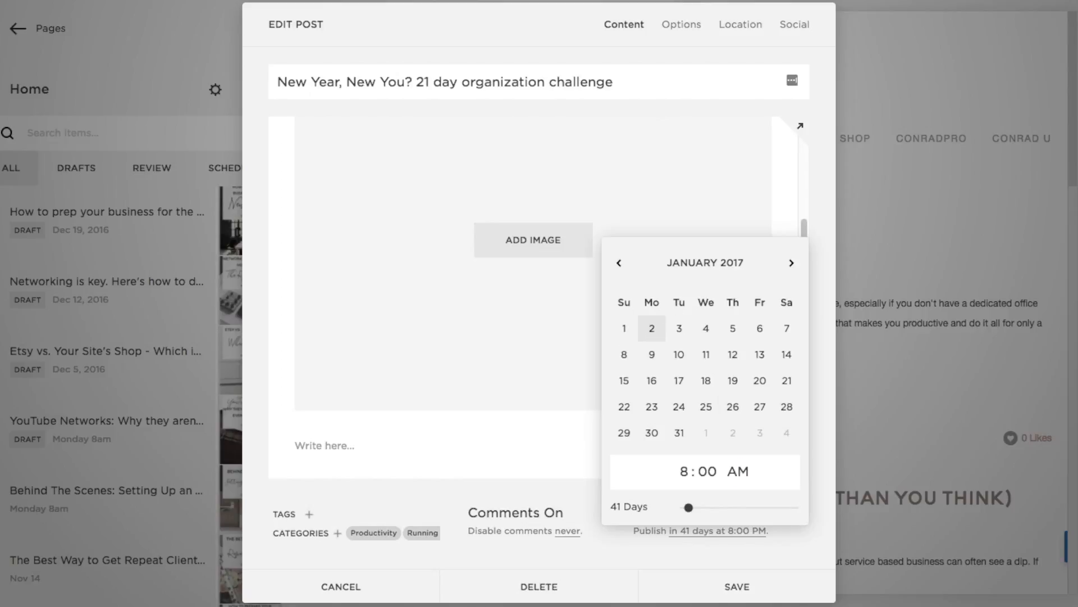
{"action": "left_click", "coordinate": [582, 447]}
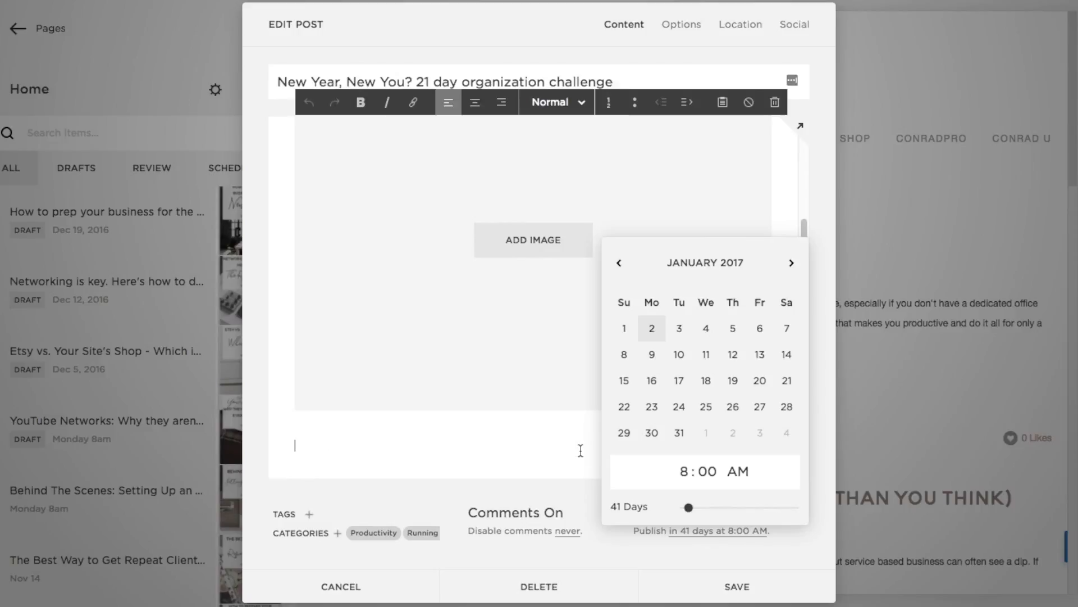
{"action": "left_click", "coordinate": [590, 556]}
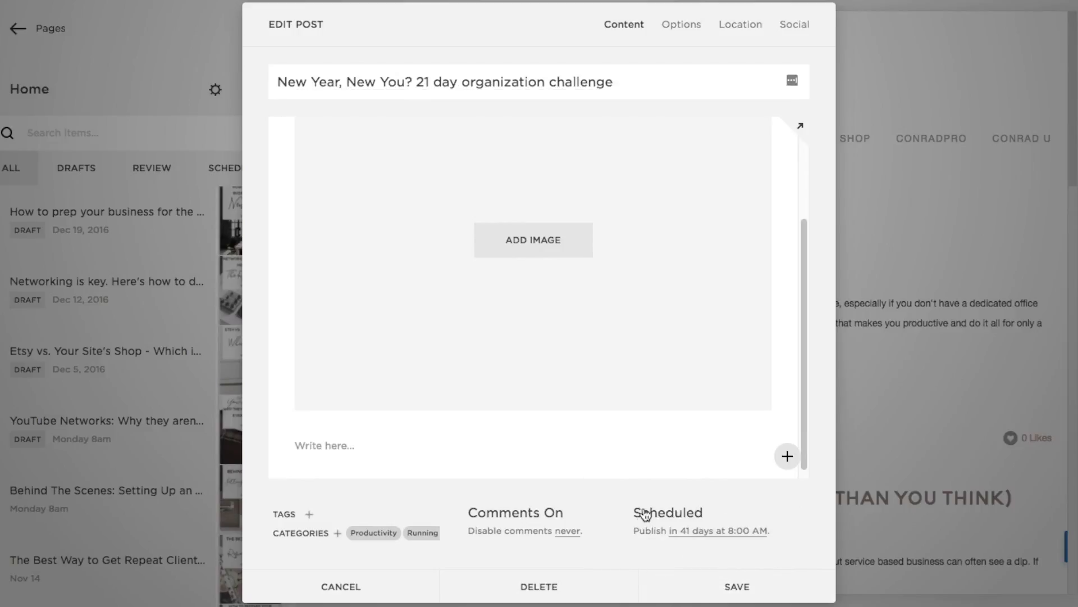
Change the post's status from Scheduled to Draft and save the post
{"action": "left_click", "coordinate": [664, 515]}
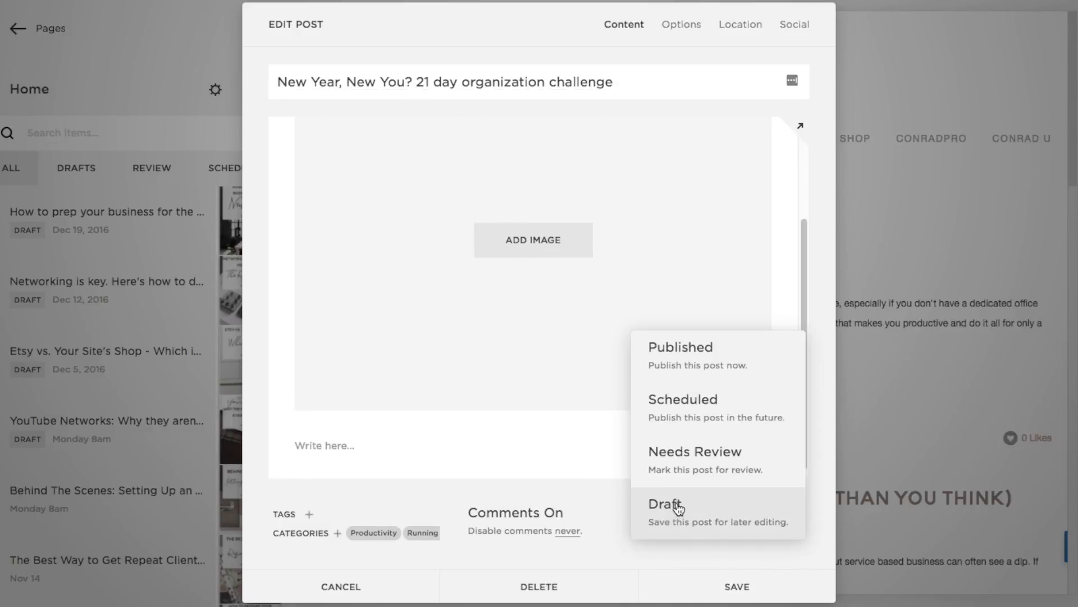
{"action": "left_click", "coordinate": [683, 508]}
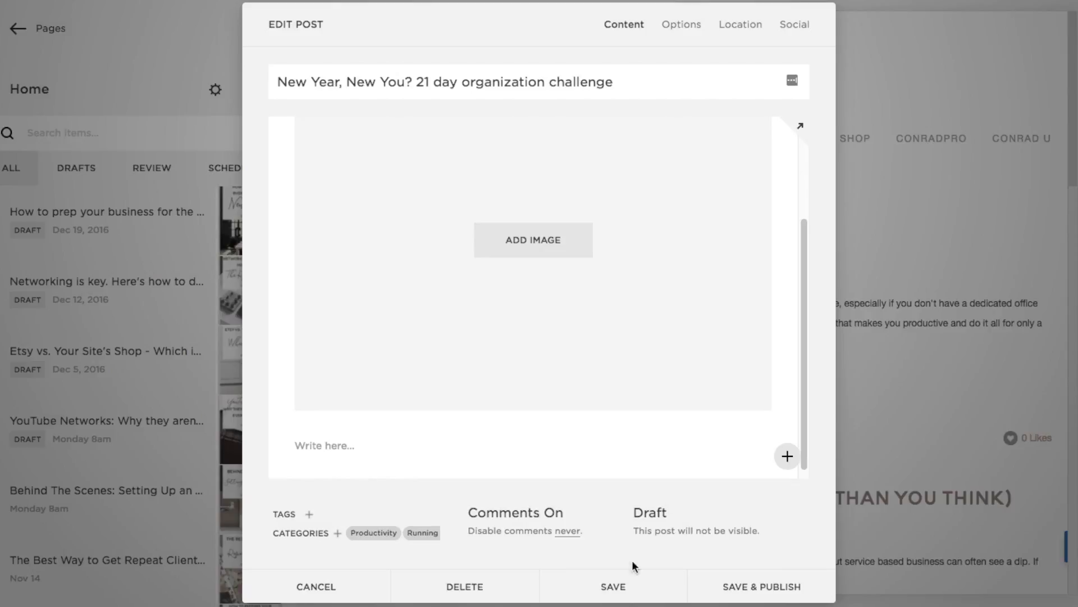
{"action": "left_click", "coordinate": [613, 586]}
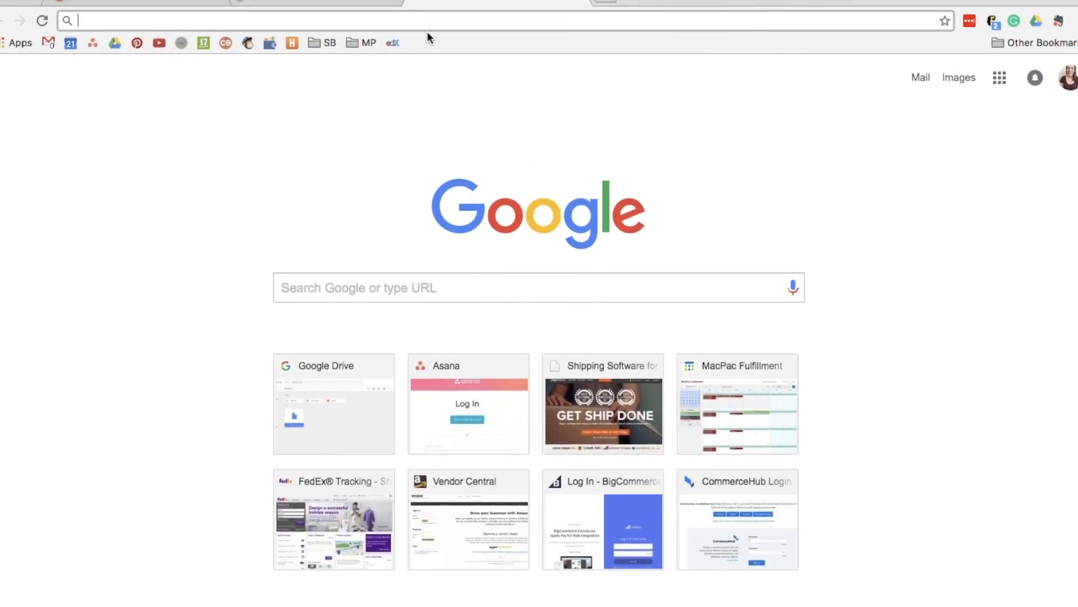
Load the blog's /blog/21daychallenge address in a new browser tab and copy its full URL
{"action": "type", "text": "nor"}
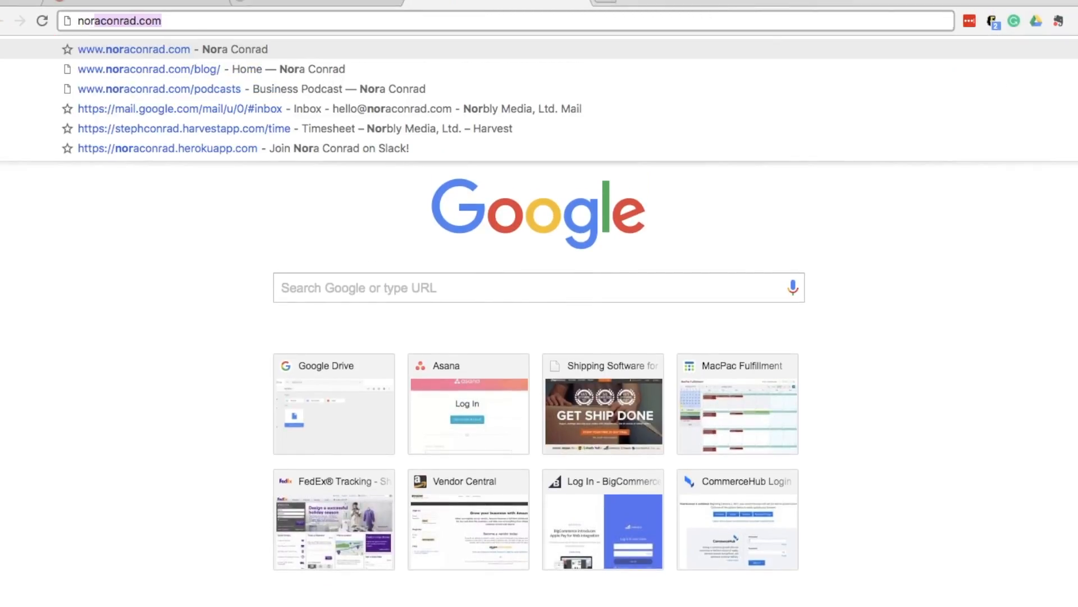
{"action": "key", "text": "Right"}
{"action": "type", "text": "/blog/"}
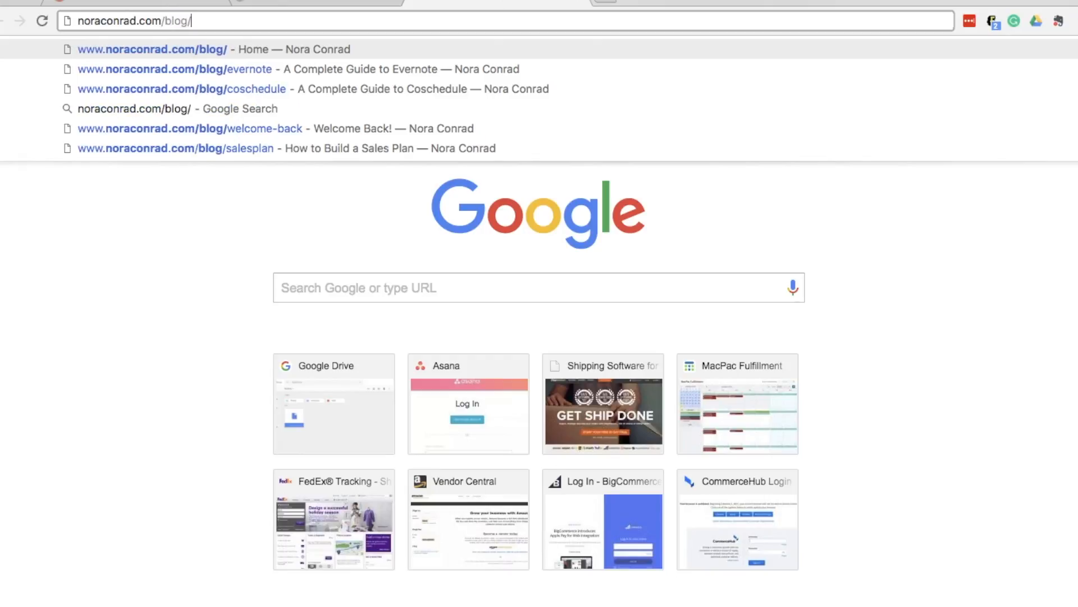
{"action": "type", "text": "21daychallenge"}
{"action": "key", "text": "Return"}
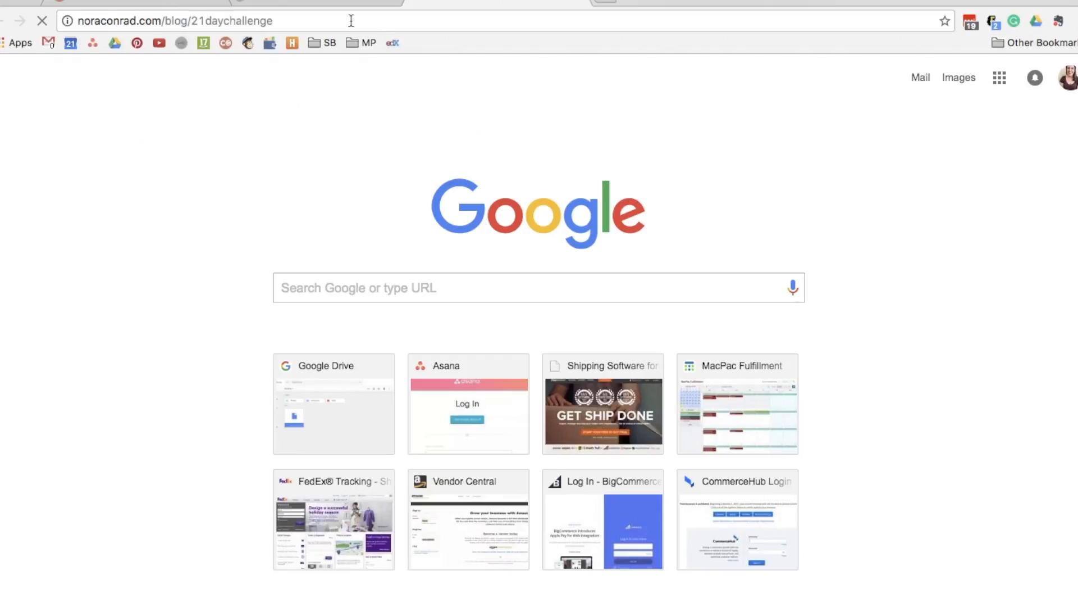
{"action": "left_click", "coordinate": [292, 22]}
{"action": "key", "text": "ctrl+c"}
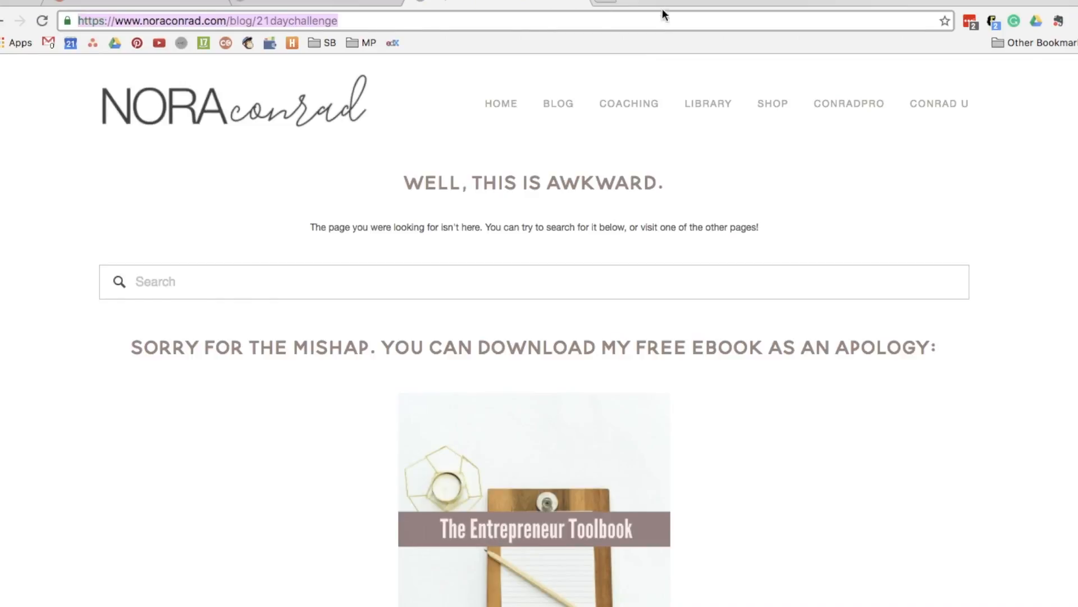
Switch to the content calendar, paste the copied post URL as the campaign link of the 21 day organization challenge, and save it as draft
{"action": "left_click", "coordinate": [183, 4]}
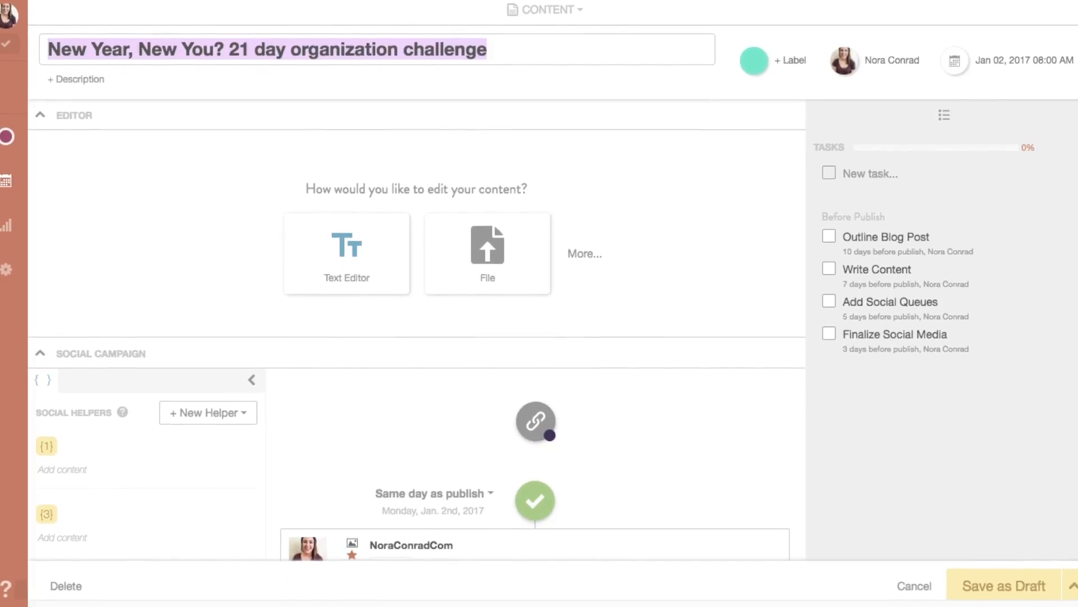
{"action": "left_click", "coordinate": [616, 395]}
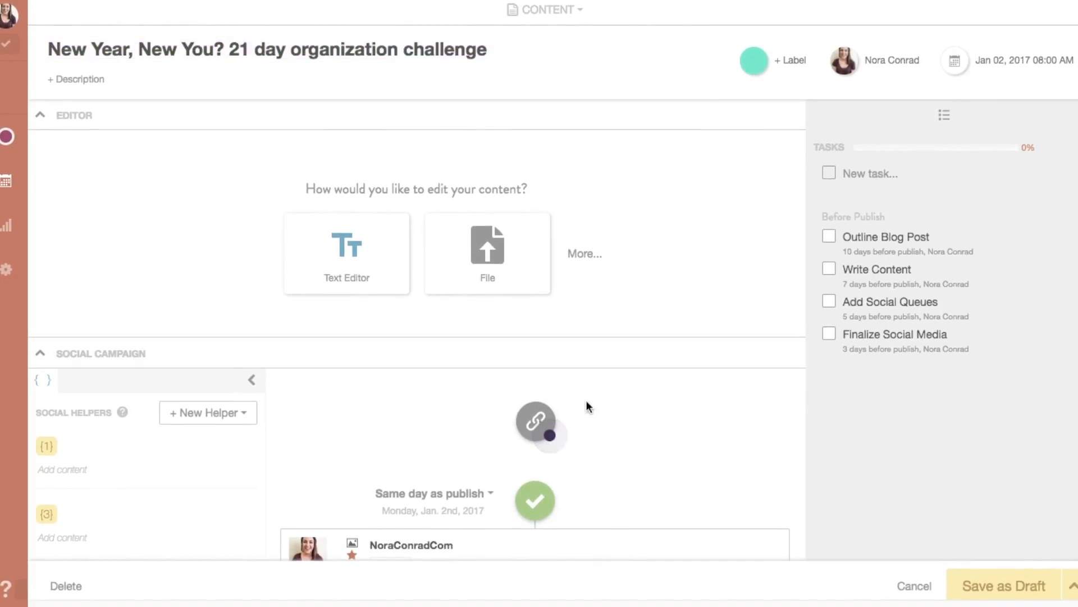
{"action": "left_click", "coordinate": [540, 433]}
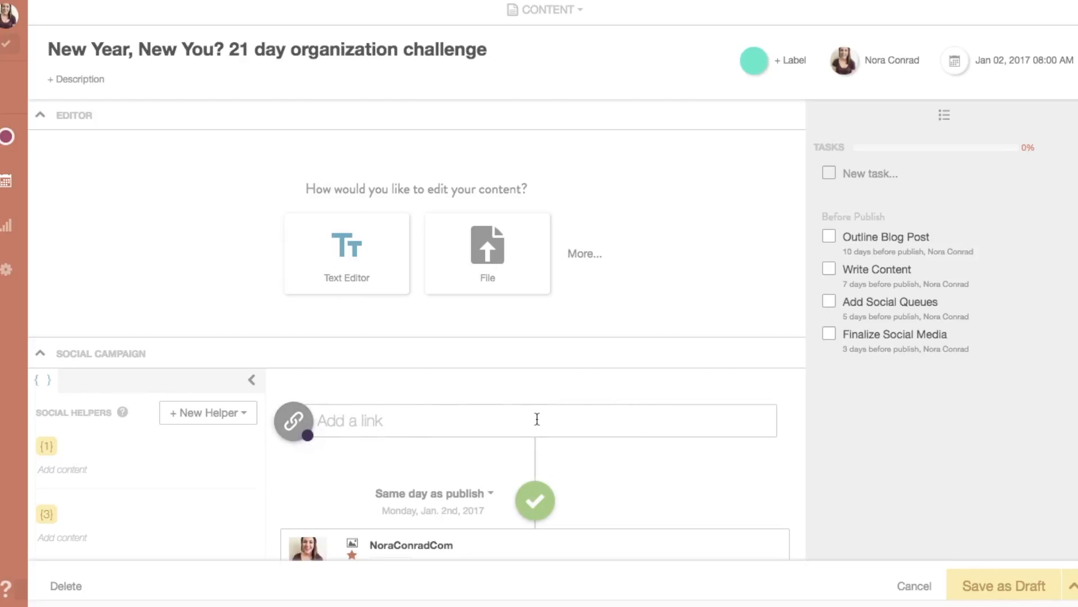
{"action": "key", "text": "ctrl+v"}
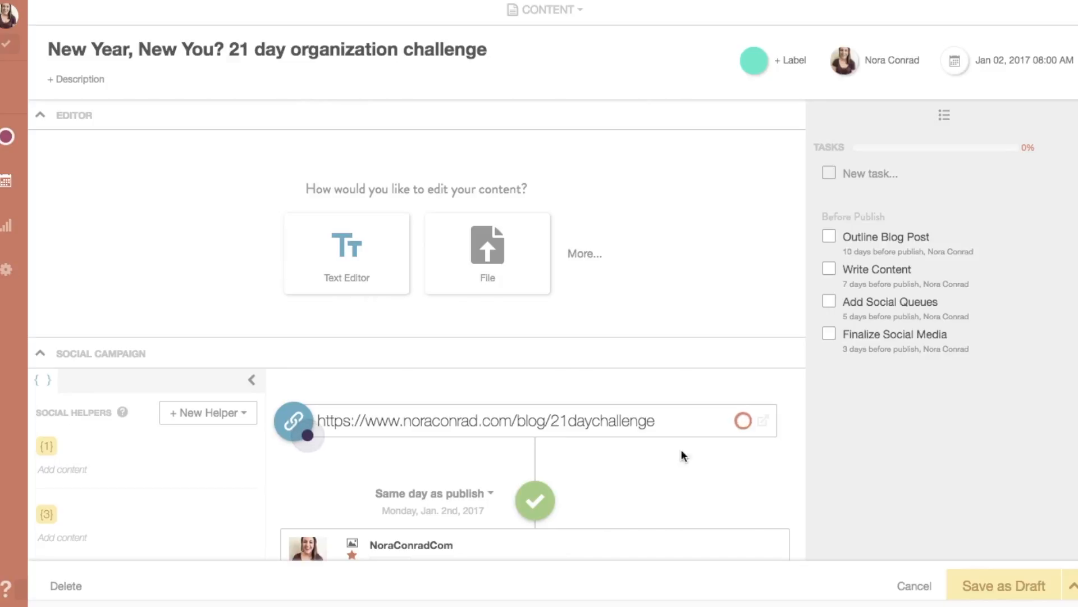
{"action": "left_click", "coordinate": [1001, 587]}
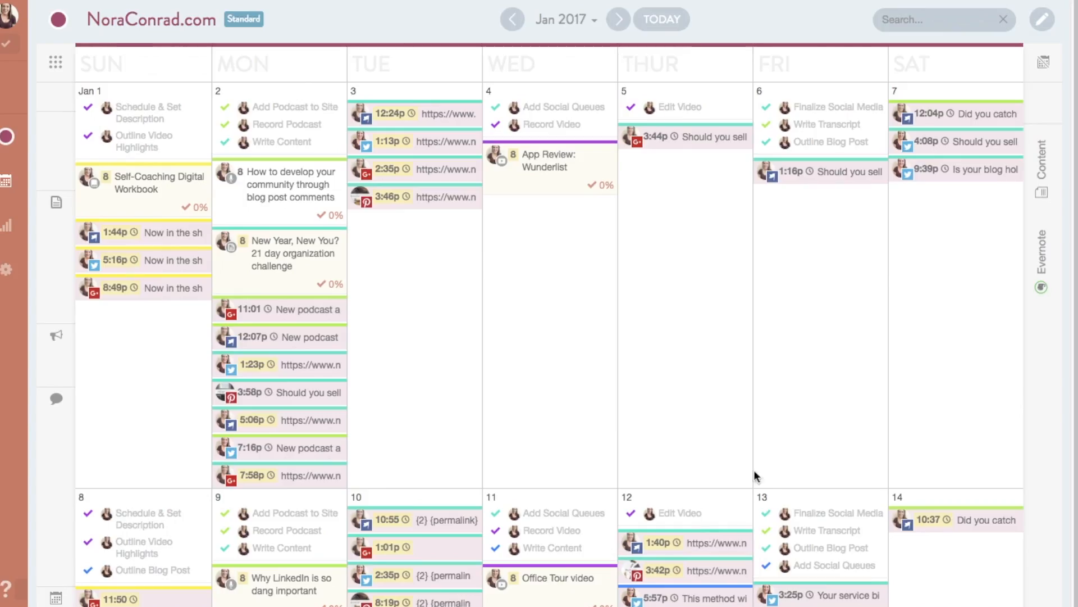
Reopen the 21 day organization challenge item from January 2 and examine its social campaign messages and pre-publish tasks
{"action": "left_click", "coordinate": [289, 258]}
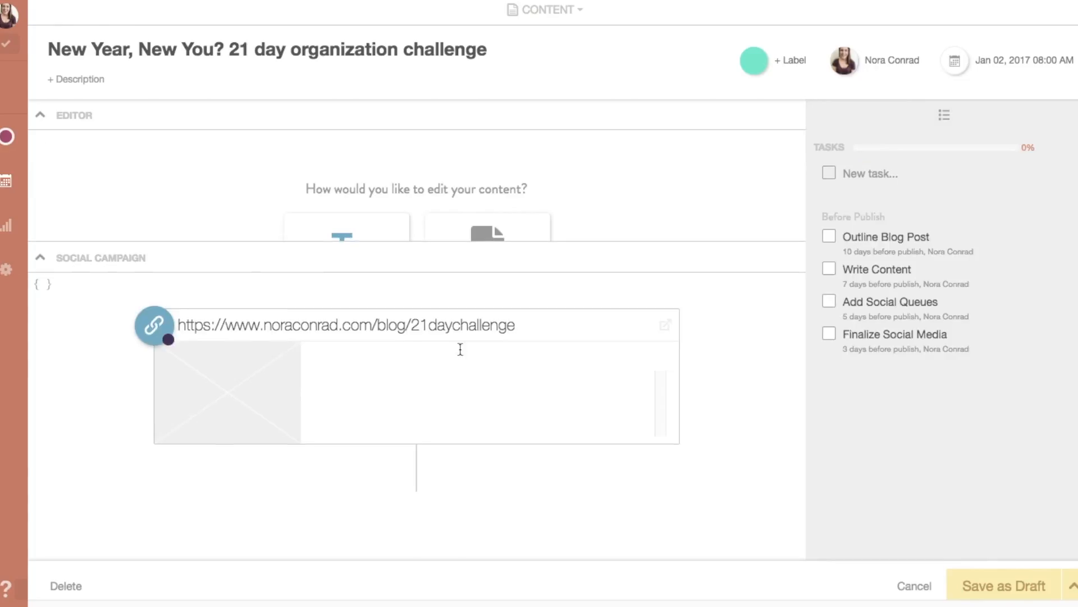
{"action": "scroll", "coordinate": [444, 364], "scroll_direction": "down", "scroll_amount": 5}
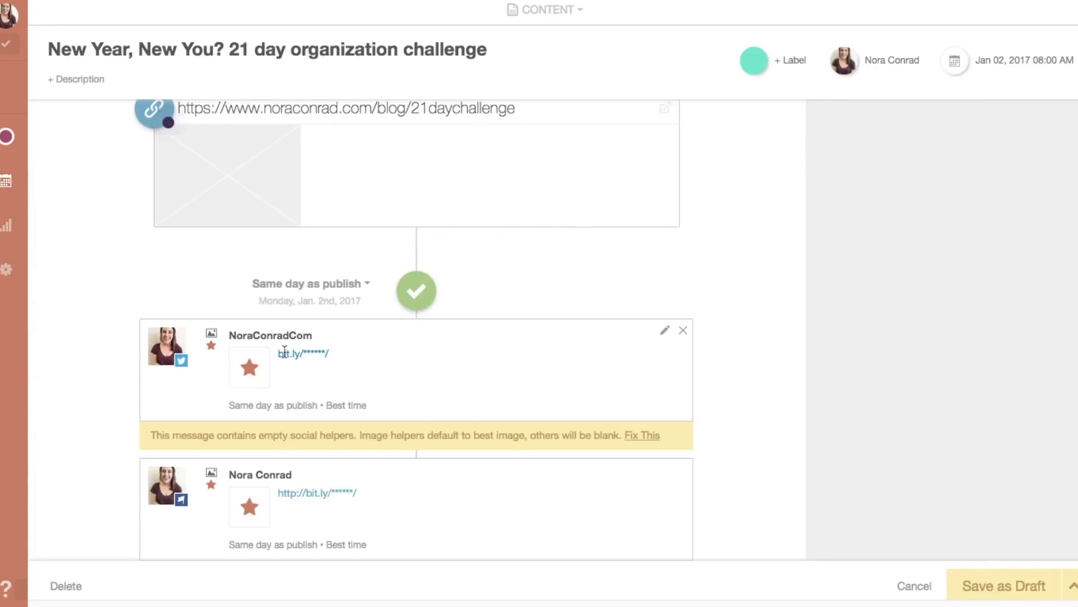
{"action": "scroll", "coordinate": [335, 368], "scroll_direction": "down", "scroll_amount": 10}
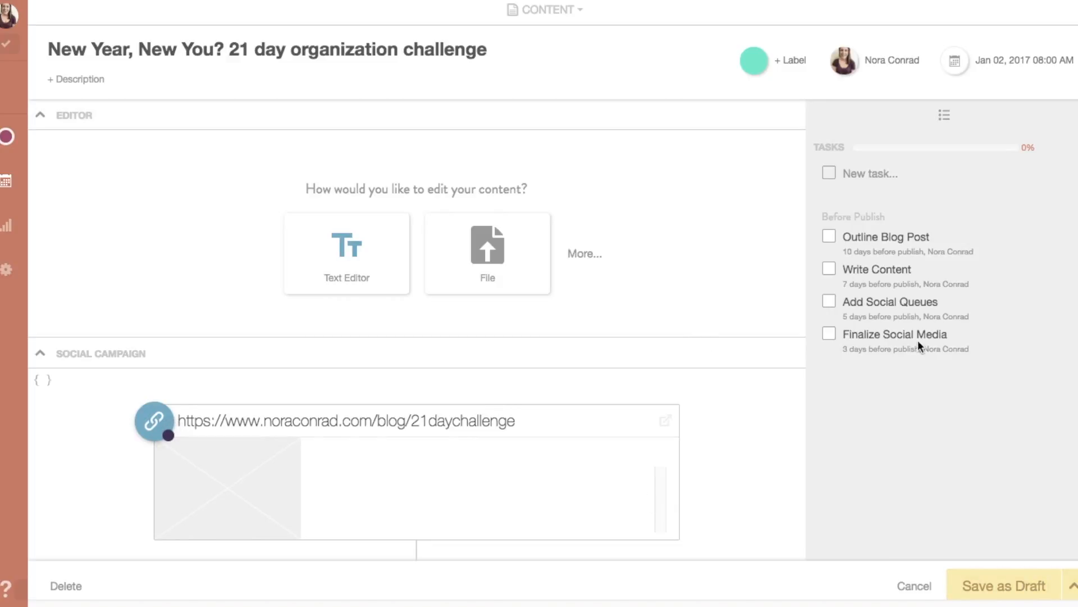
{"action": "left_click_drag", "start_coordinate": [1051, 440], "coordinate": [1077, 440]}
{"action": "left_click_drag", "start_coordinate": [1077, 269], "coordinate": [1048, 269]}
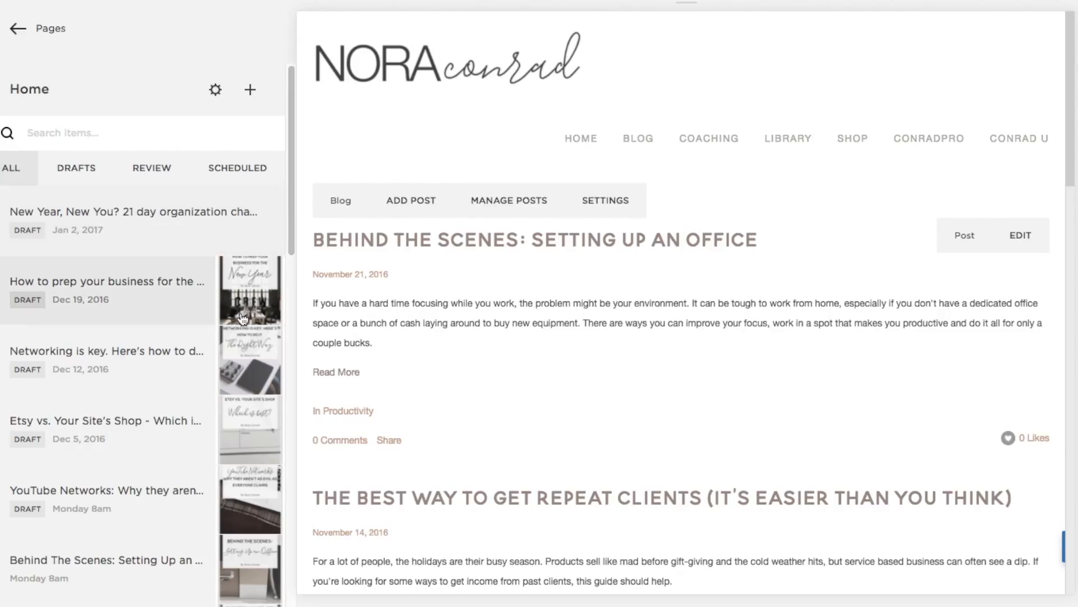
Switch to Squarespace, open the post Behind The Scenes: Setting Up an Office for editing, and examine its URL, thumbnail and excerpt options
{"action": "left_click", "coordinate": [258, 344]}
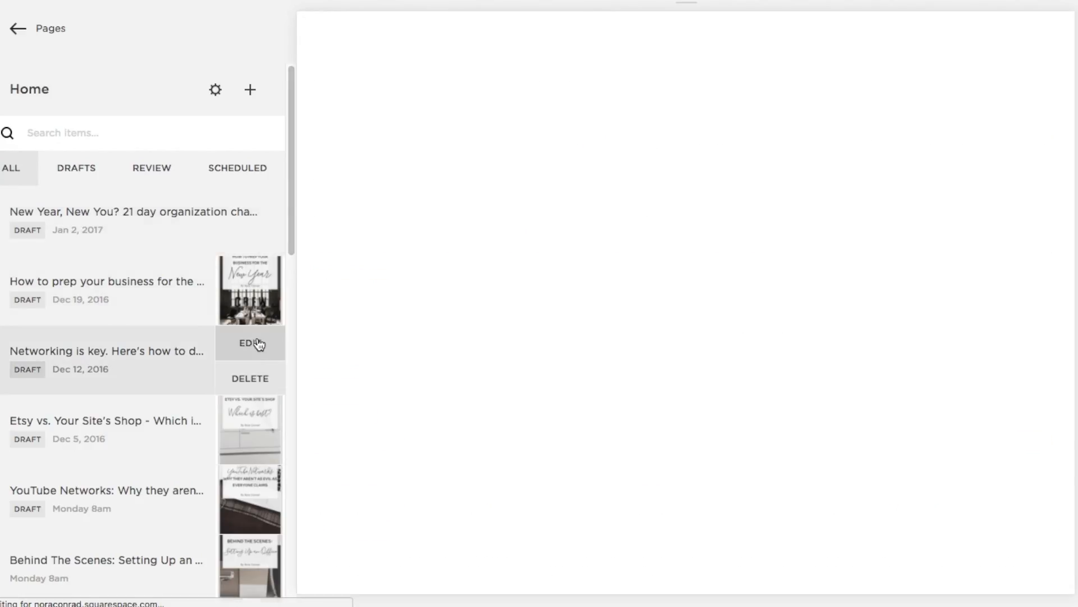
{"action": "scroll", "coordinate": [258, 343], "scroll_direction": "down", "scroll_amount": 5}
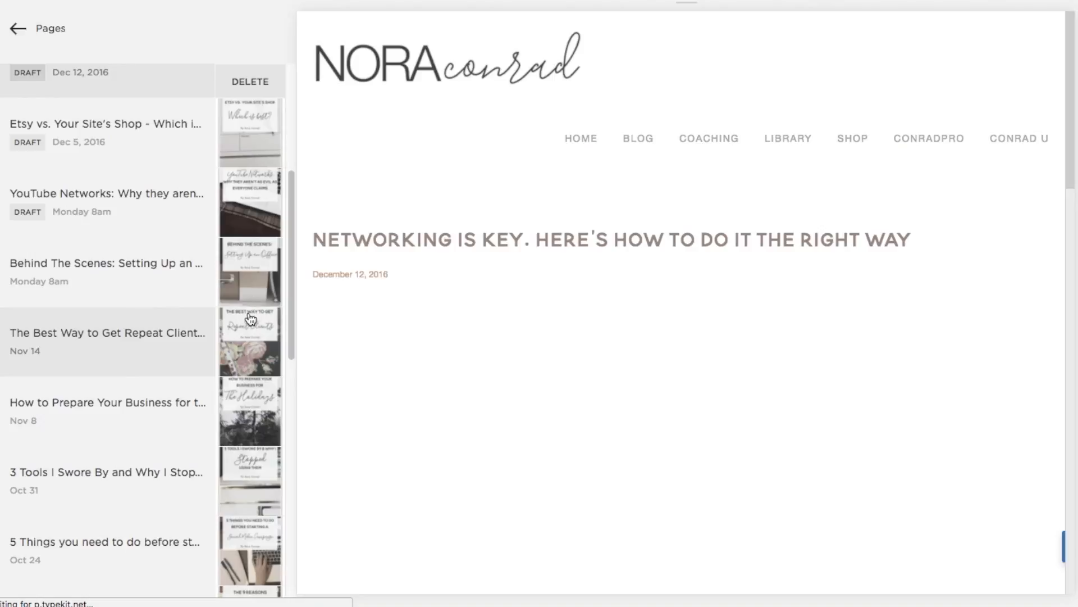
{"action": "left_click", "coordinate": [250, 256]}
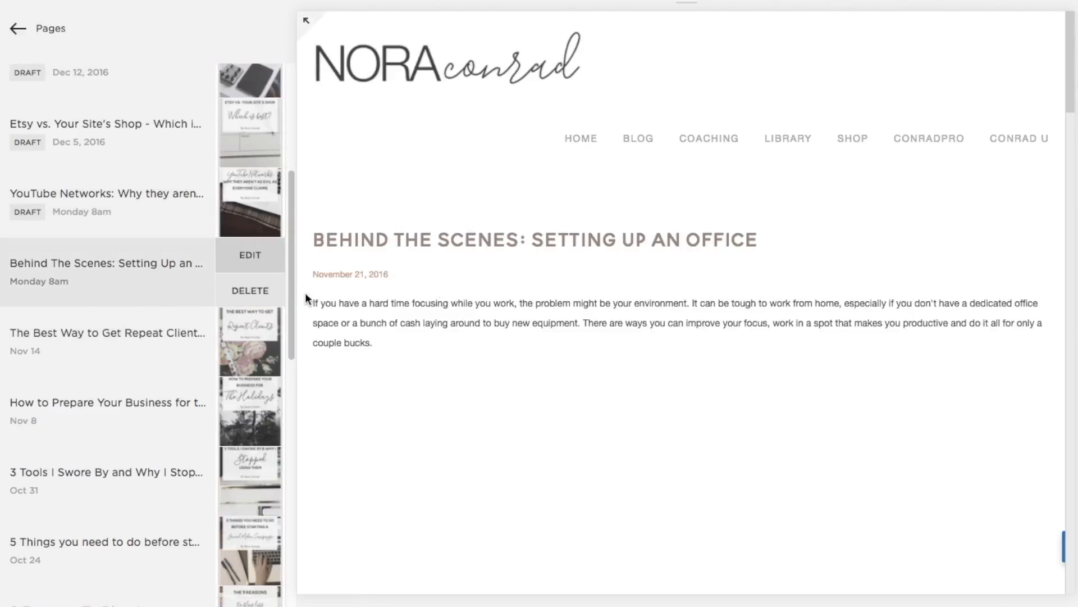
{"action": "left_click", "coordinate": [252, 255]}
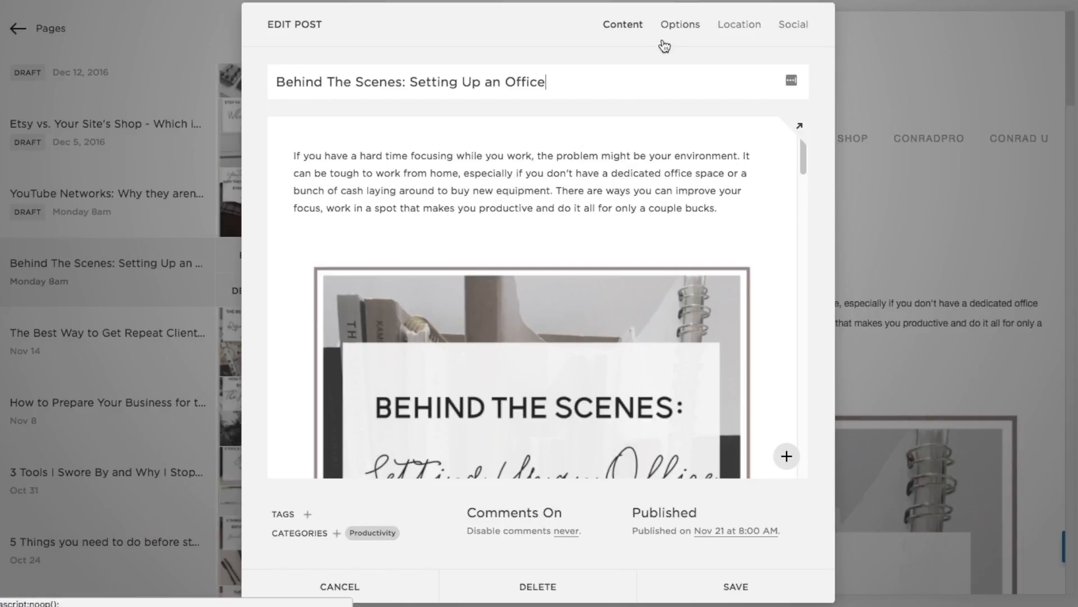
{"action": "left_click", "coordinate": [677, 28]}
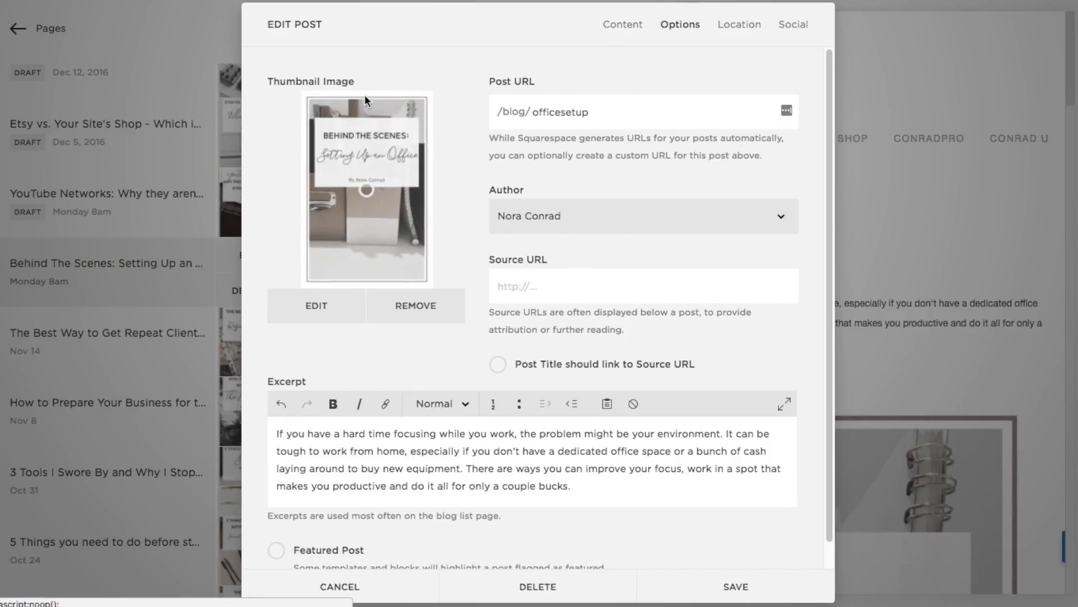
{"action": "left_click", "coordinate": [623, 24]}
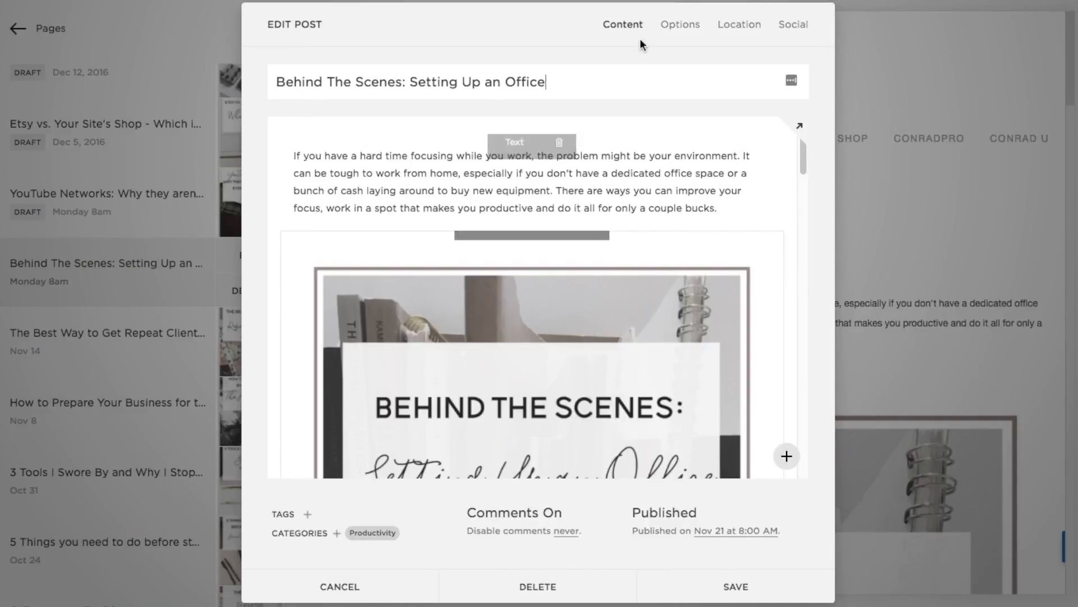
Examine the office post's content from its title image through the numbered section headings to the closing question
{"action": "scroll", "coordinate": [641, 168], "scroll_direction": "down", "scroll_amount": 5}
{"action": "scroll", "coordinate": [640, 180], "scroll_direction": "down", "scroll_amount": 5}
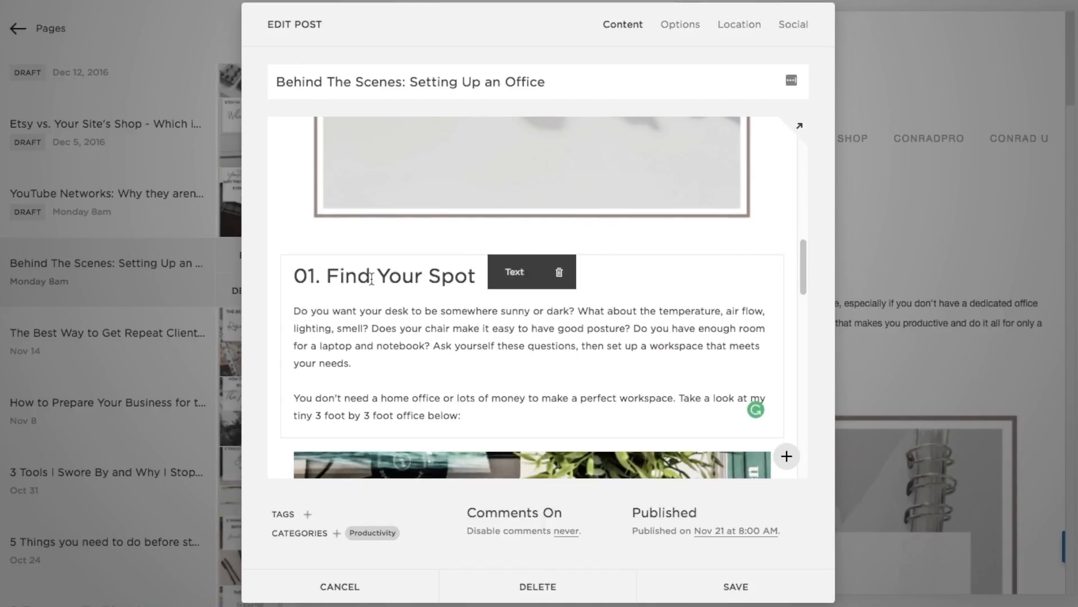
{"action": "left_click", "coordinate": [372, 278]}
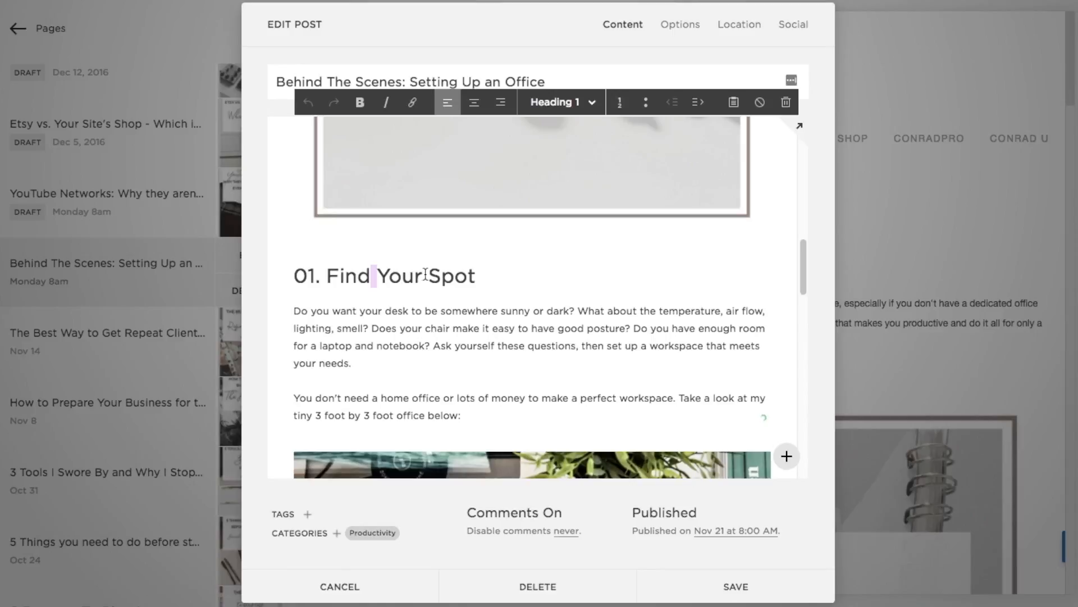
{"action": "scroll", "coordinate": [432, 271], "scroll_direction": "down", "scroll_amount": 10}
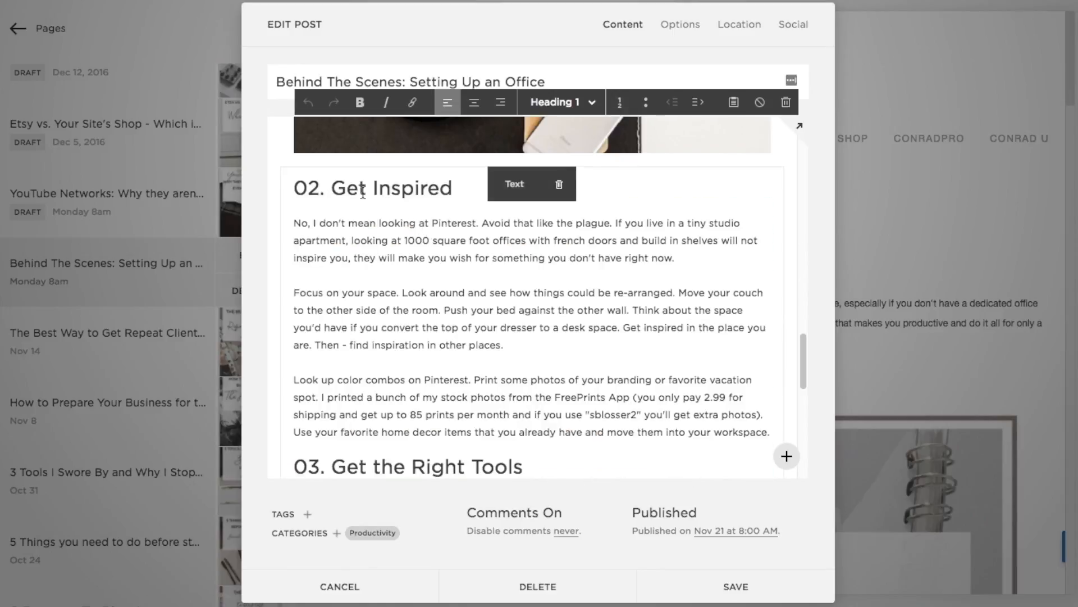
{"action": "scroll", "coordinate": [363, 193], "scroll_direction": "down", "scroll_amount": 5}
{"action": "scroll", "coordinate": [411, 310], "scroll_direction": "down", "scroll_amount": 4}
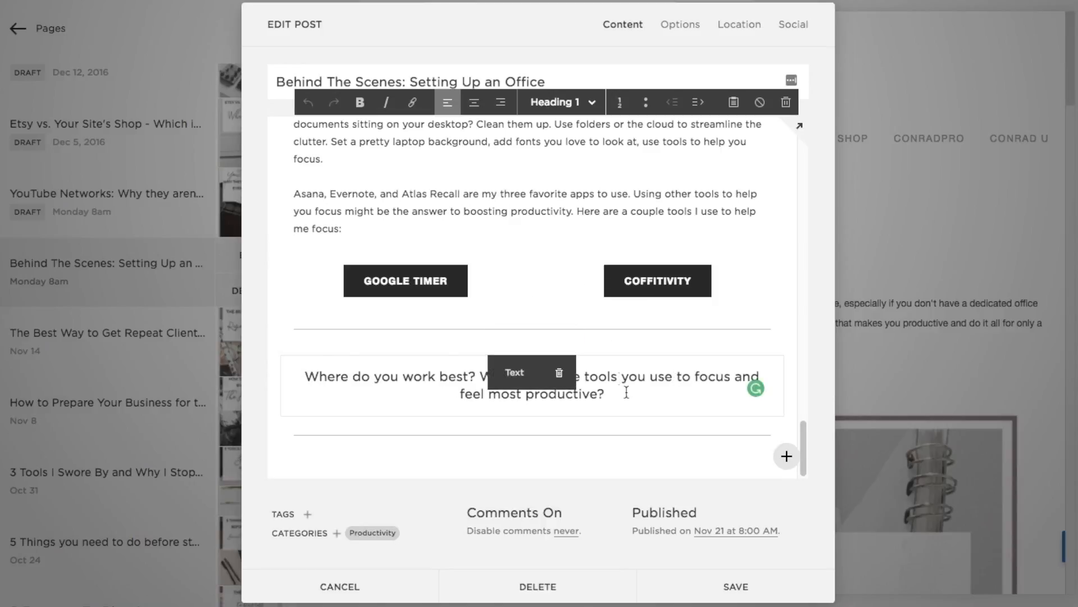
{"action": "scroll", "coordinate": [566, 343], "scroll_direction": "up", "scroll_amount": 3}
{"action": "scroll", "coordinate": [566, 344], "scroll_direction": "up", "scroll_amount": 15}
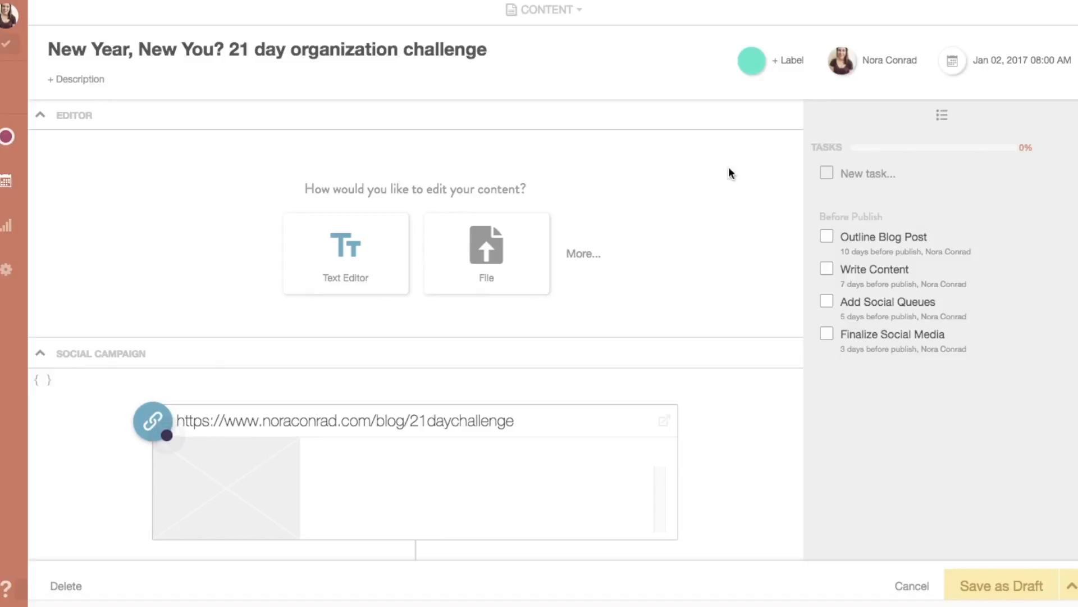
Switch to the content calendar item and examine the Outline Blog Post task and its due timing
{"action": "mouse_move", "coordinate": [832, 235]}
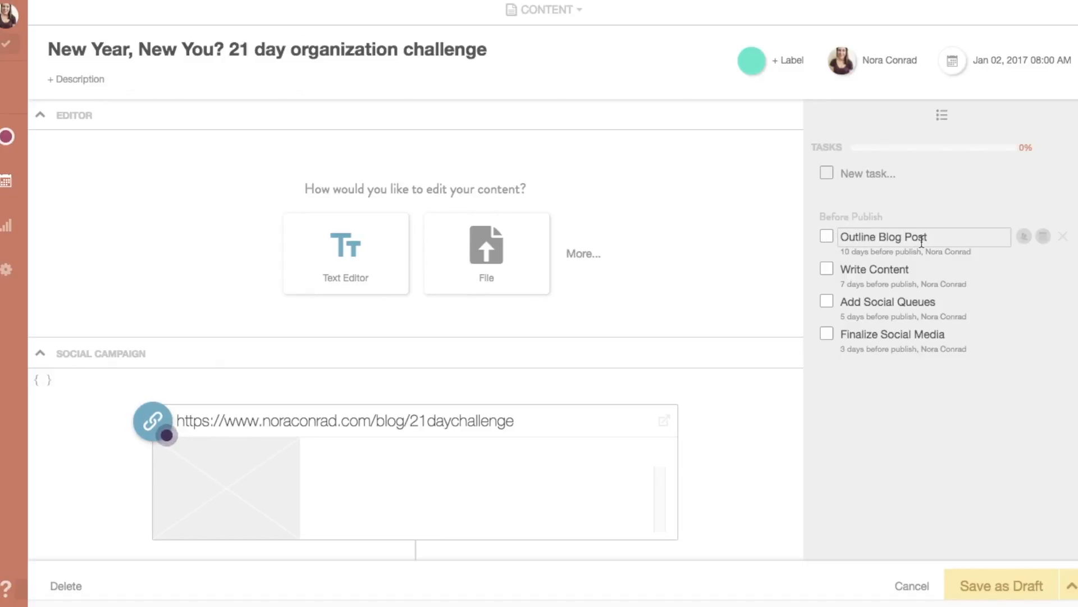
{"action": "mouse_move", "coordinate": [846, 252]}
{"action": "left_mouse_down"}
{"action": "mouse_move", "coordinate": [928, 253]}
{"action": "mouse_move", "coordinate": [833, 251]}
{"action": "left_mouse_up"}
{"action": "left_click", "coordinate": [938, 253]}
{"action": "left_click", "coordinate": [849, 253]}
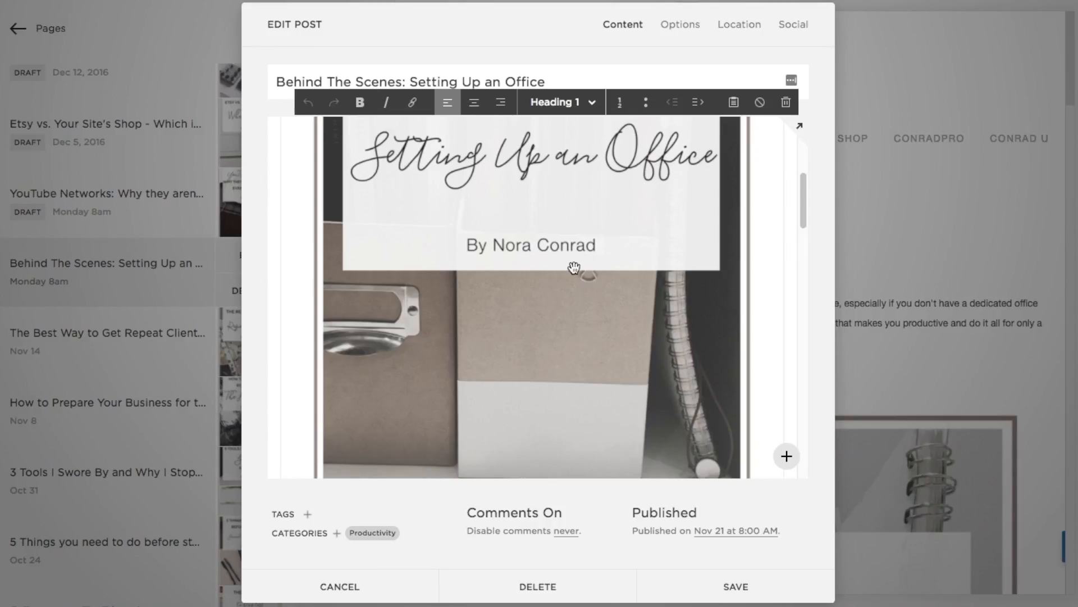
Return to the office post in Squarespace and examine how body text, images, video and link buttons fill out its outline
{"action": "scroll", "coordinate": [558, 276], "scroll_direction": "up", "scroll_amount": 3}
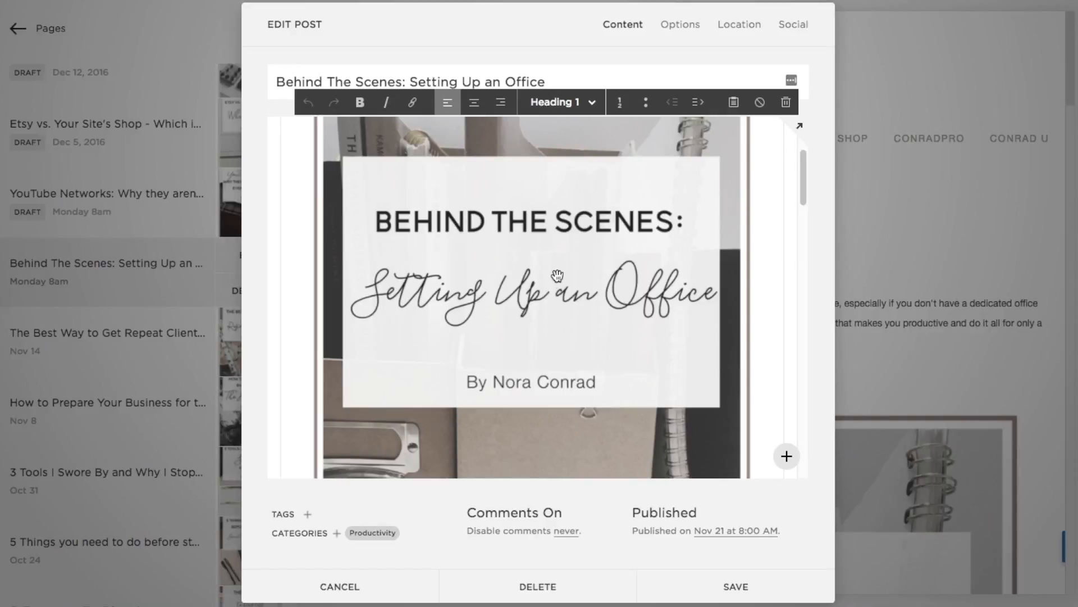
{"action": "scroll", "coordinate": [558, 276], "scroll_direction": "up", "scroll_amount": 2}
{"action": "scroll", "coordinate": [558, 272], "scroll_direction": "down", "scroll_amount": 8}
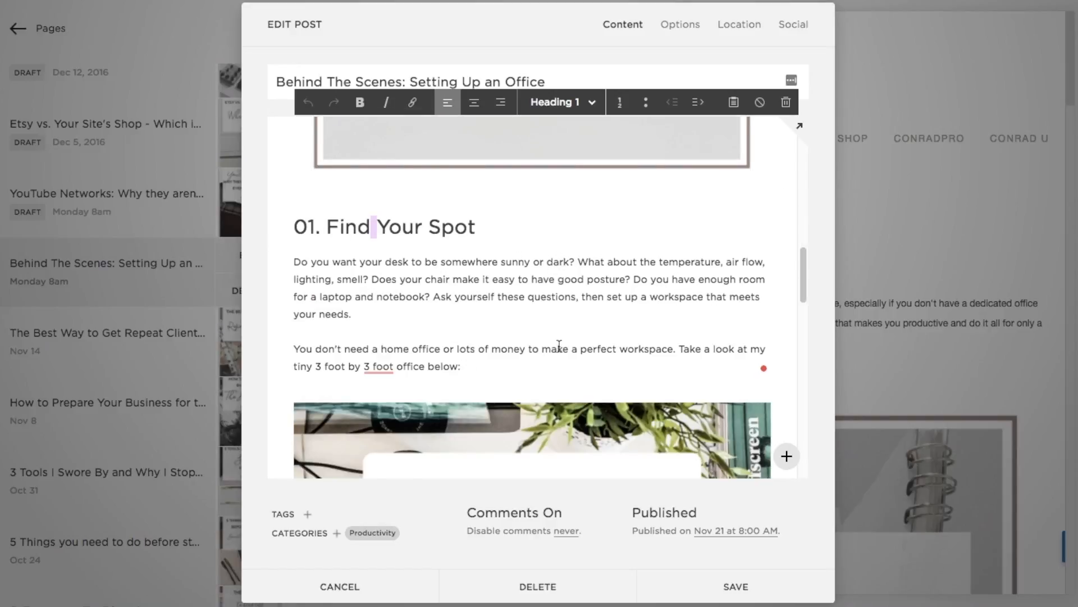
{"action": "left_click", "coordinate": [559, 349]}
{"action": "scroll", "coordinate": [493, 337], "scroll_direction": "down", "scroll_amount": 8}
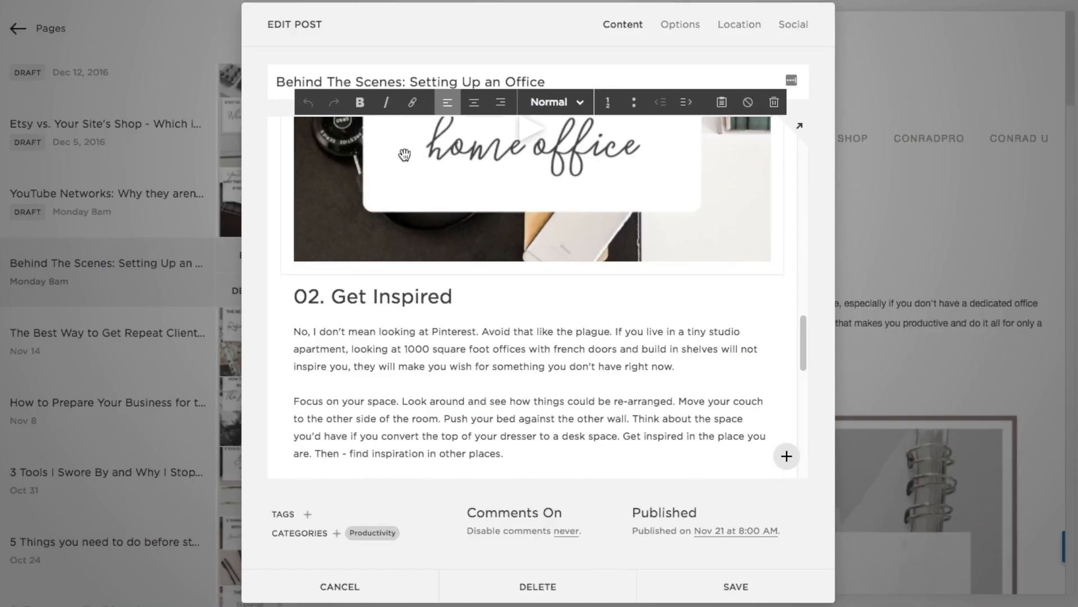
{"action": "scroll", "coordinate": [497, 290], "scroll_direction": "down", "scroll_amount": 3}
{"action": "scroll", "coordinate": [497, 290], "scroll_direction": "down", "scroll_amount": 10}
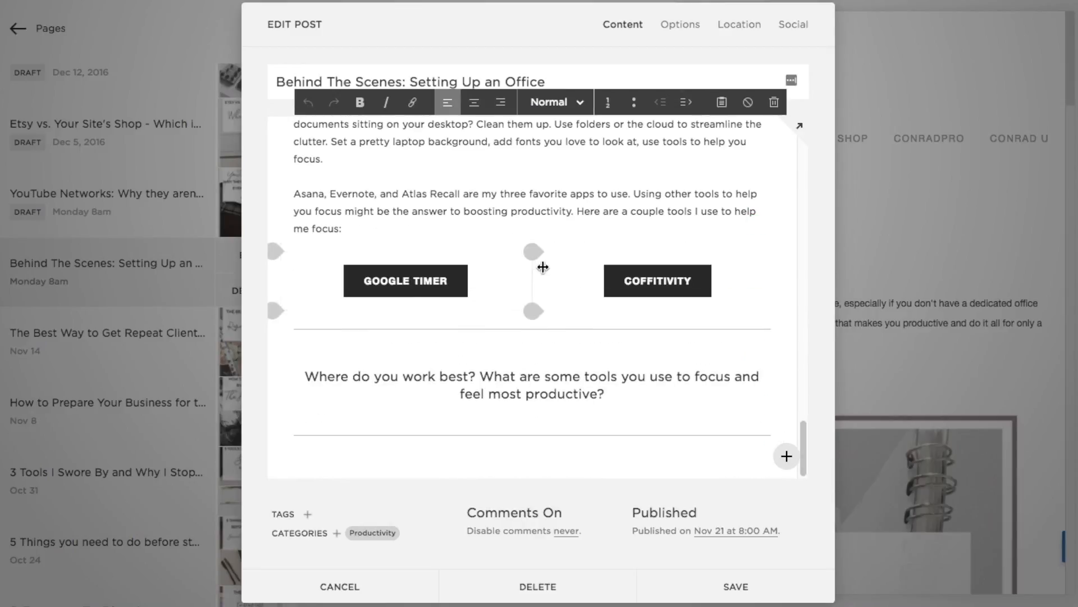
{"action": "scroll", "coordinate": [556, 290], "scroll_direction": "up", "scroll_amount": 6}
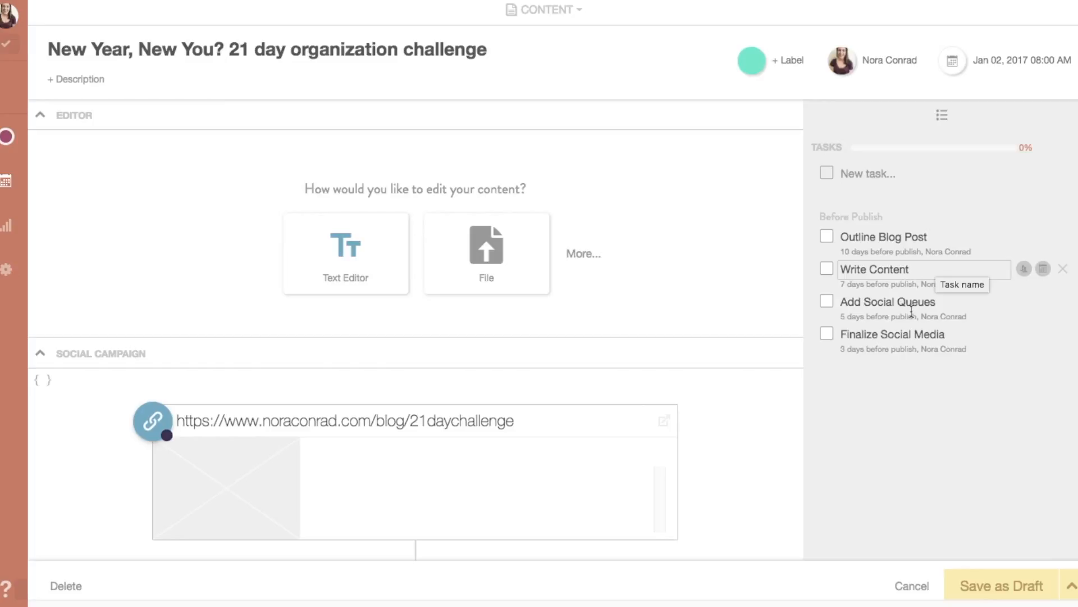
Show the social helpers of the 21 day organization challenge campaign and open the content fields of helpers {1} and {3}
{"action": "left_click", "coordinate": [38, 384]}
{"action": "scroll", "coordinate": [252, 439], "scroll_direction": "down", "scroll_amount": 2}
{"action": "left_click", "coordinate": [97, 341]}
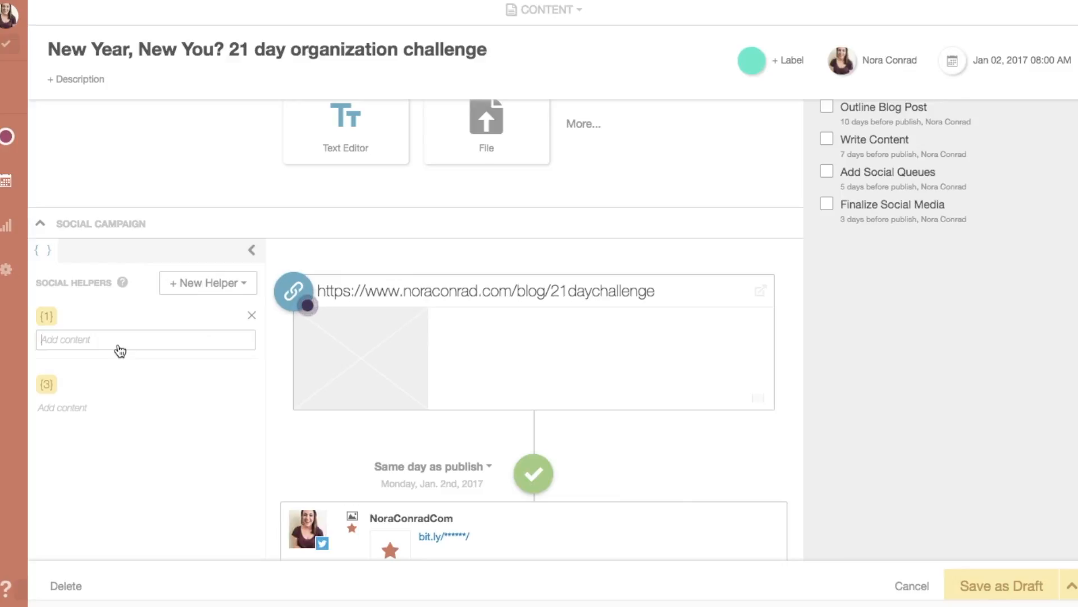
{"action": "left_click", "coordinate": [59, 408]}
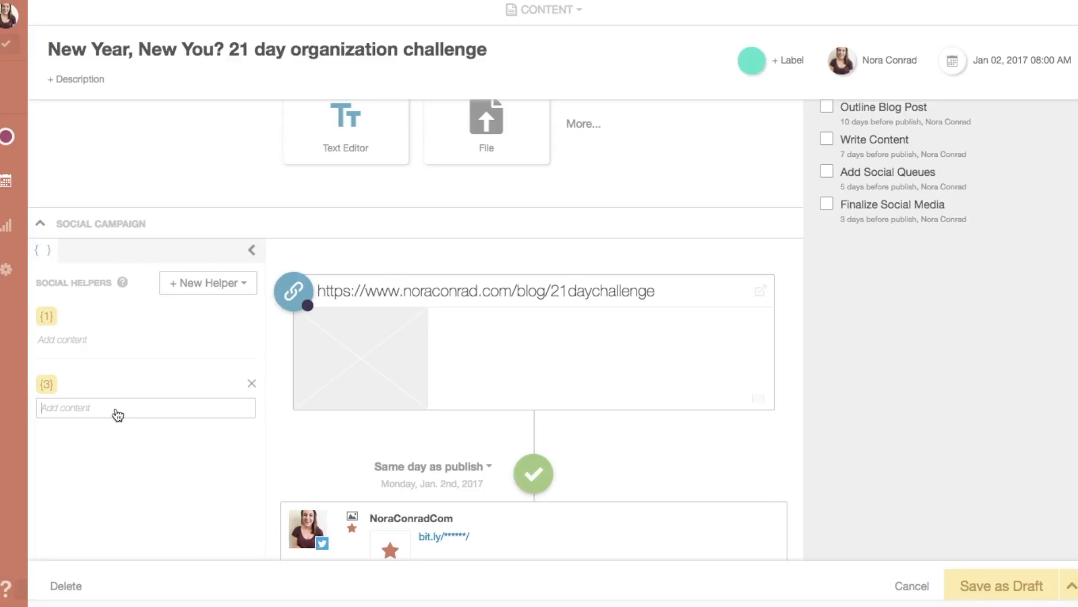
Examine the campaign's social messages from the same day as publish through 9 days after, and return to the task list
{"action": "scroll", "coordinate": [132, 409], "scroll_direction": "down", "scroll_amount": 3}
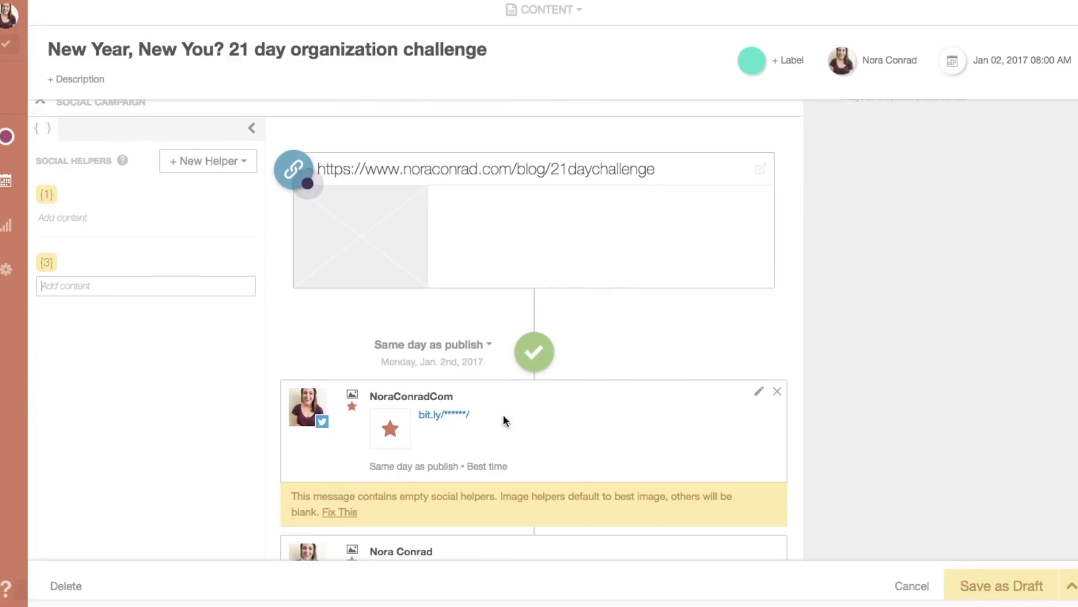
{"action": "scroll", "coordinate": [506, 422], "scroll_direction": "down", "scroll_amount": 15}
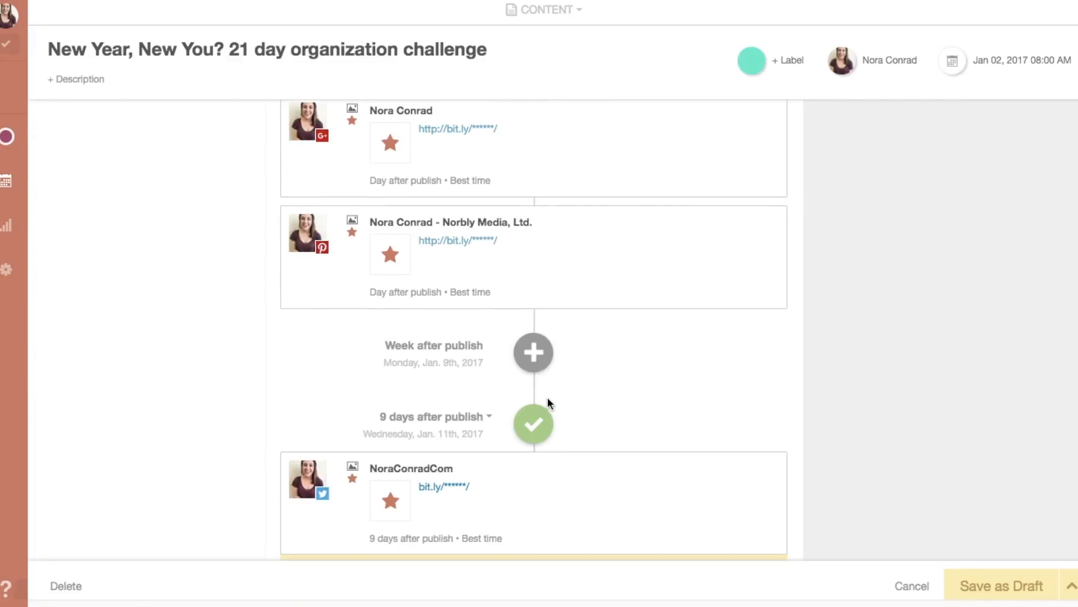
{"action": "scroll", "coordinate": [556, 396], "scroll_direction": "down", "scroll_amount": 5}
{"action": "scroll", "coordinate": [555, 390], "scroll_direction": "up", "scroll_amount": 14}
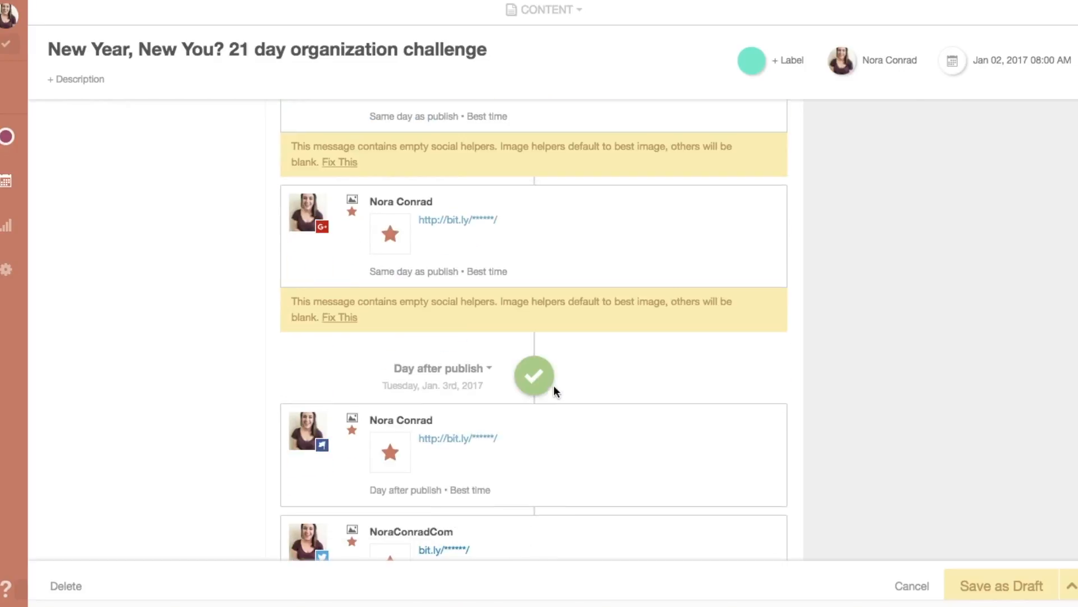
{"action": "scroll", "coordinate": [554, 387], "scroll_direction": "up", "scroll_amount": 10}
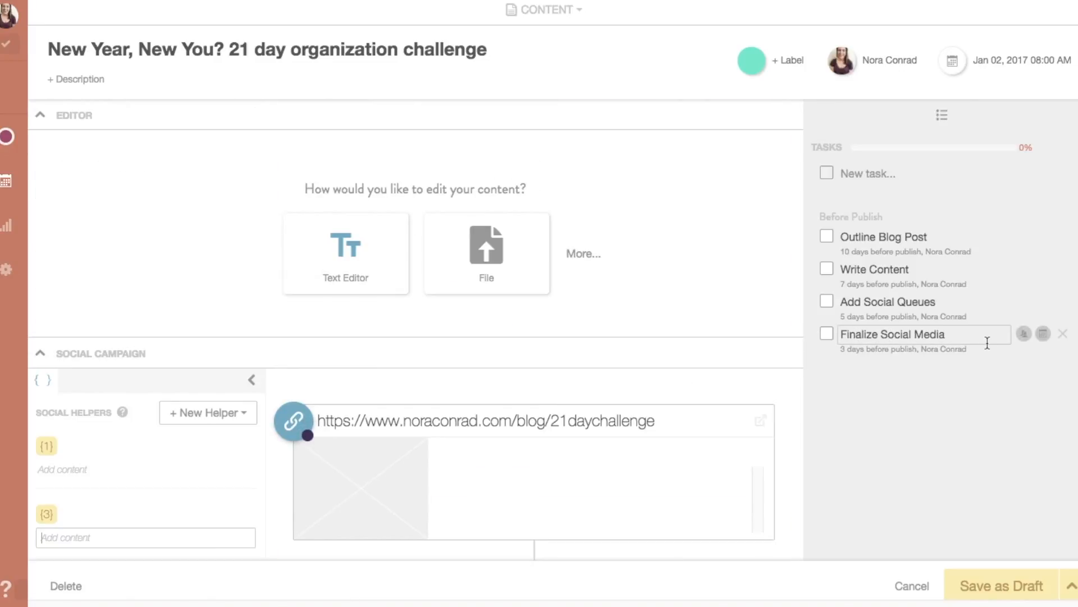
Show the calendar item's save status options, switch to Squarespace to review the office post's content, and save that post
{"action": "left_click", "coordinate": [1066, 584]}
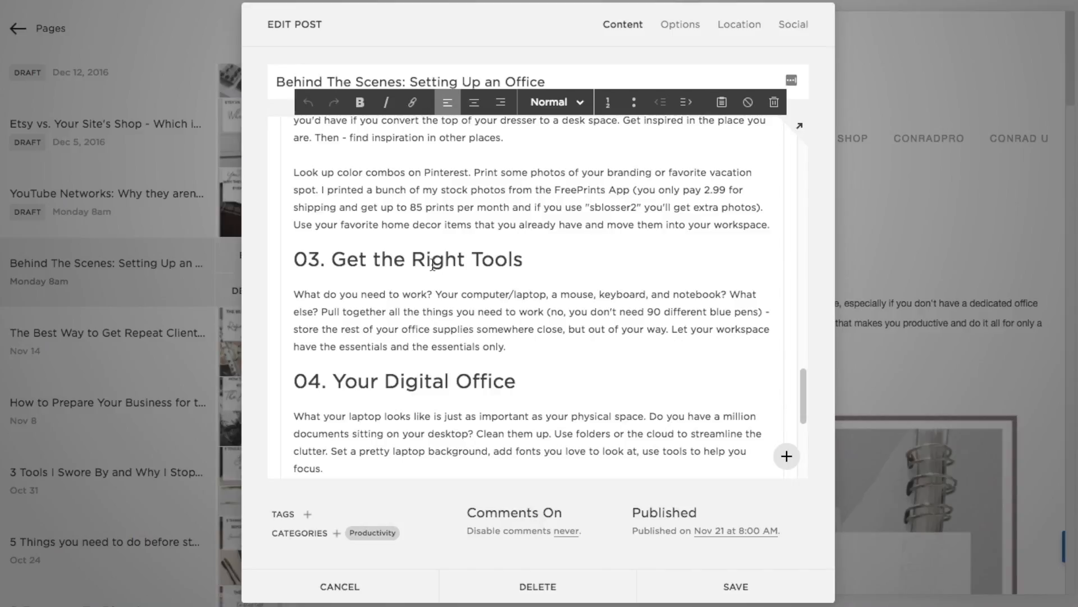
{"action": "scroll", "coordinate": [481, 319], "scroll_direction": "down", "scroll_amount": 6}
{"action": "scroll", "coordinate": [484, 316], "scroll_direction": "up", "scroll_amount": 20}
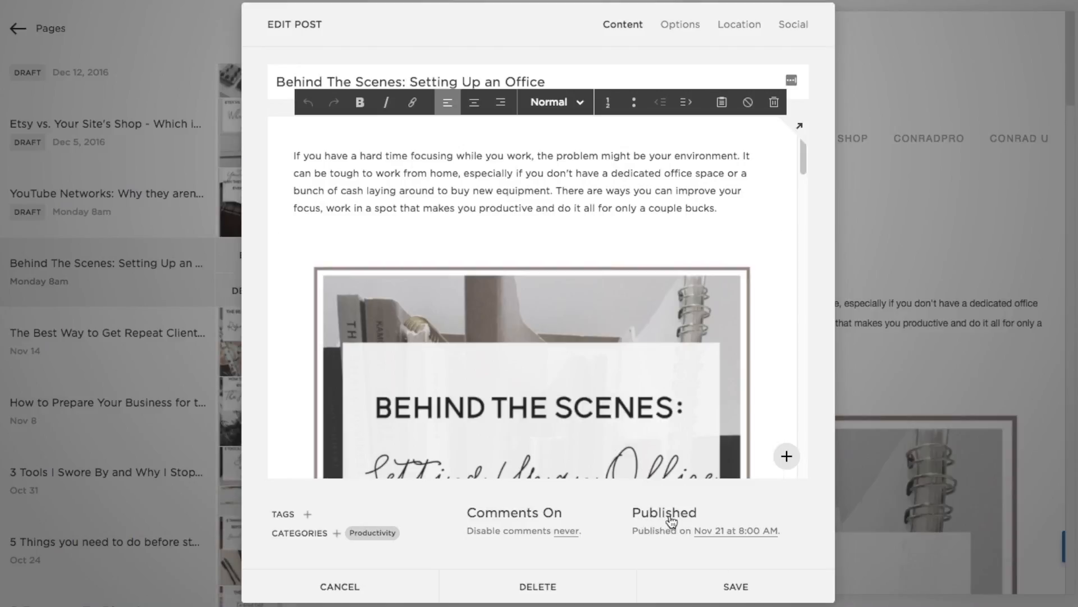
{"action": "left_click", "coordinate": [743, 584]}
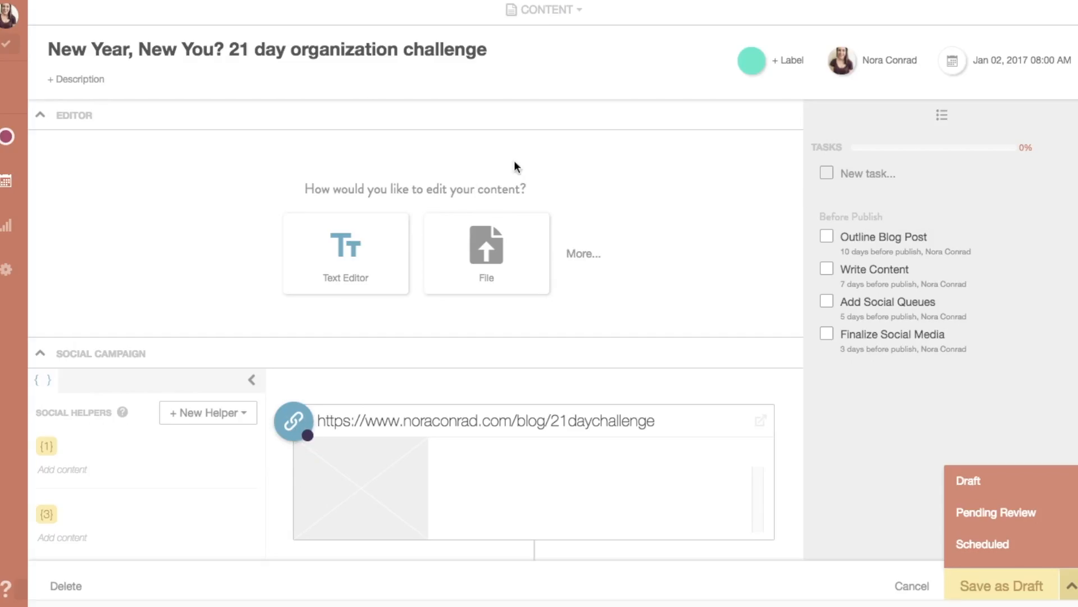
Switch to the content calendar and save the New Year, New You? 21 day organization challenge item with the Draft status
{"action": "left_click", "coordinate": [1070, 586]}
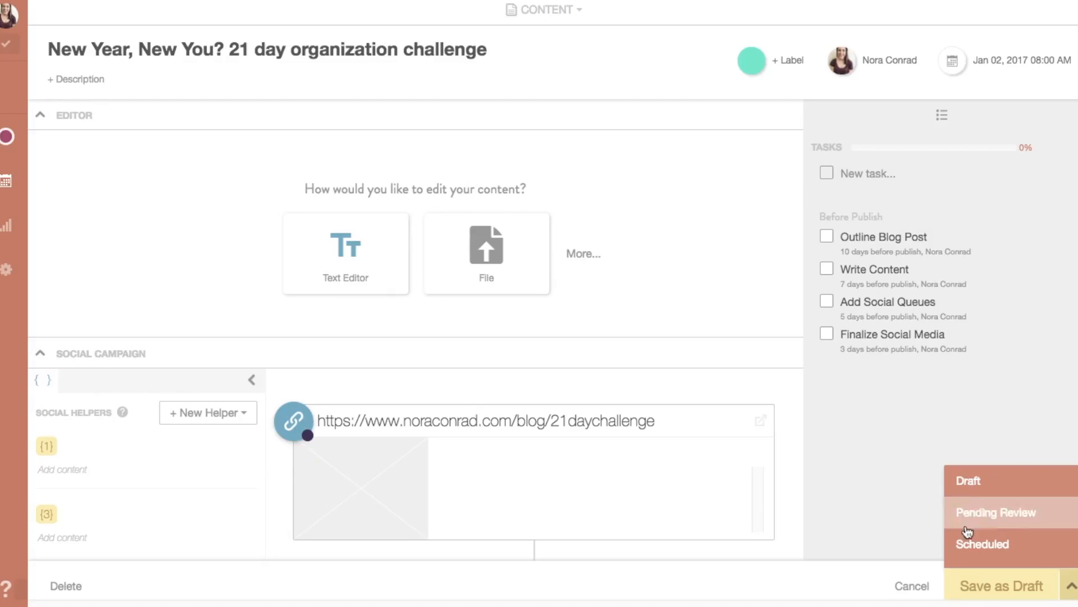
{"action": "left_click", "coordinate": [1007, 491]}
{"action": "left_click", "coordinate": [997, 594]}
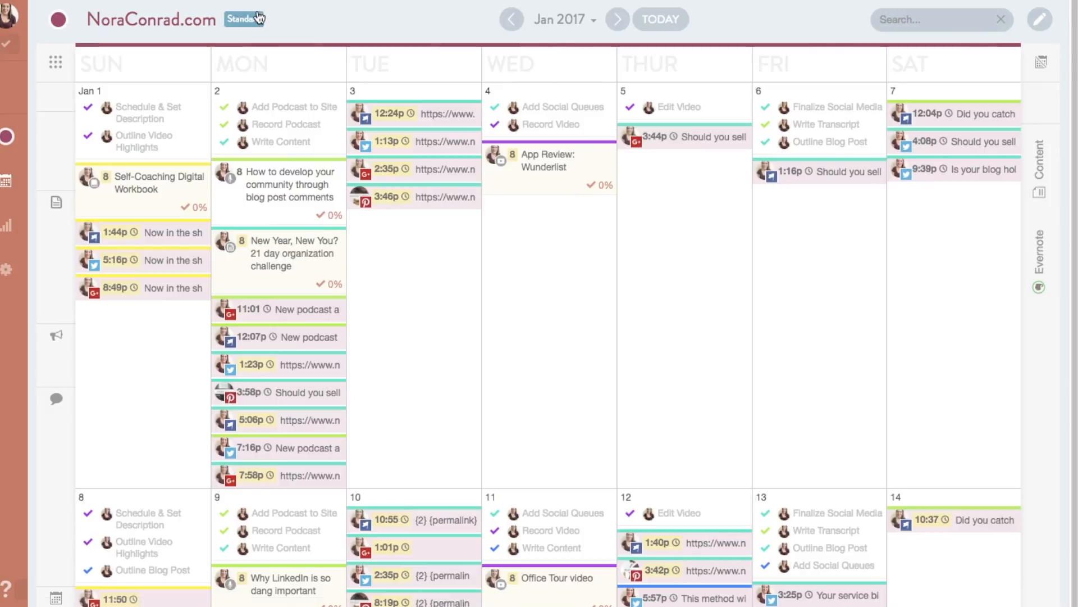
Open the calendar's subscription management and examine the Solo Marketing and Solo Automation upgrade offers
{"action": "left_click", "coordinate": [235, 20]}
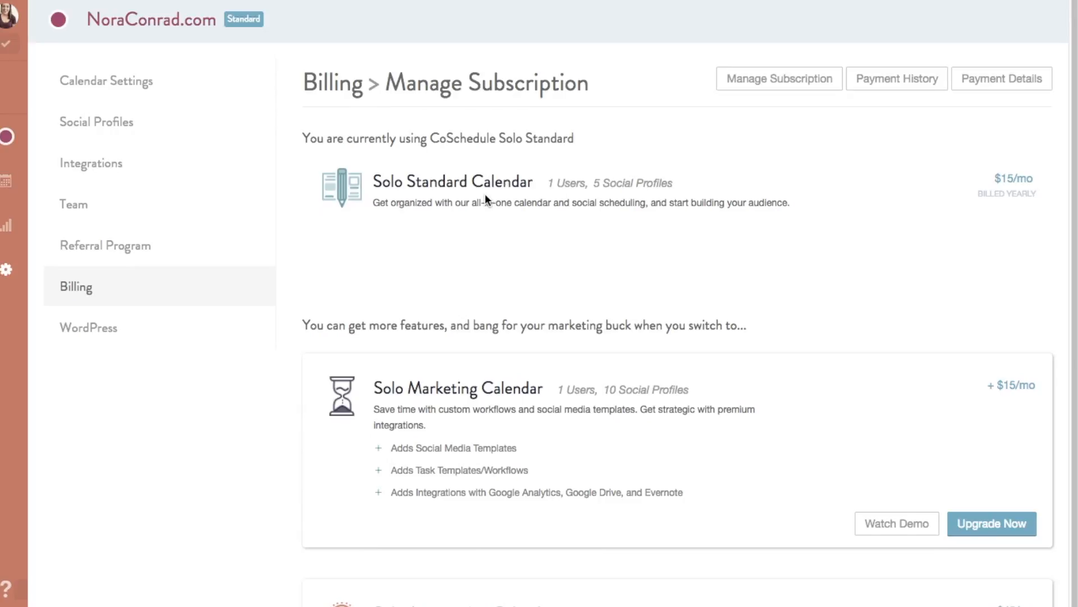
{"action": "scroll", "coordinate": [522, 191], "scroll_direction": "down", "scroll_amount": 5}
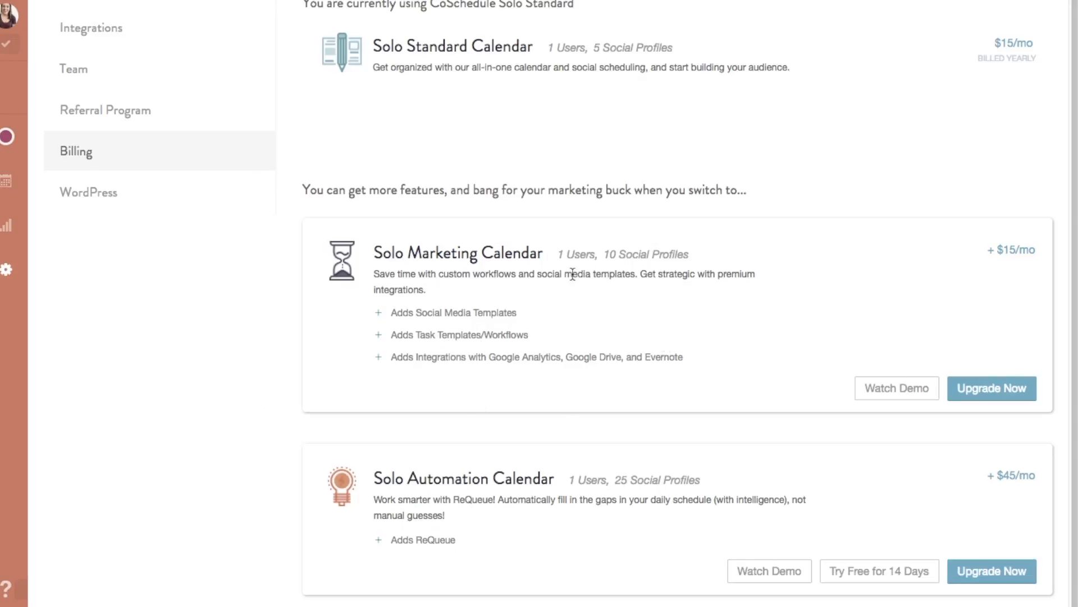
{"action": "scroll", "coordinate": [556, 257], "scroll_direction": "up", "scroll_amount": 1}
{"action": "scroll", "coordinate": [564, 265], "scroll_direction": "down", "scroll_amount": 3}
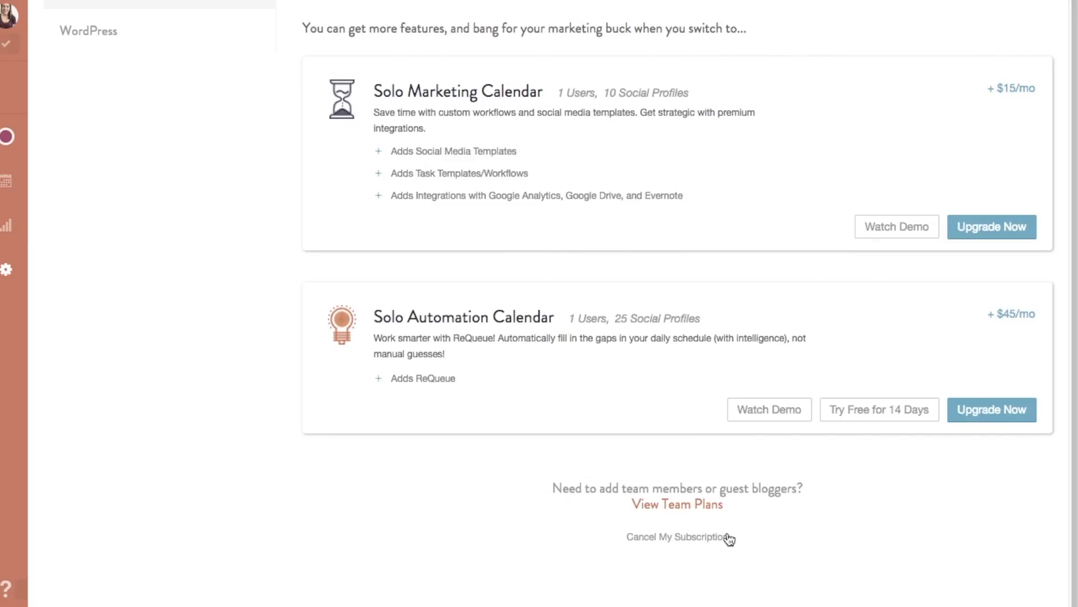
View the team plans and compare their prices and features with the Solo Calendars plans
{"action": "left_click", "coordinate": [695, 505]}
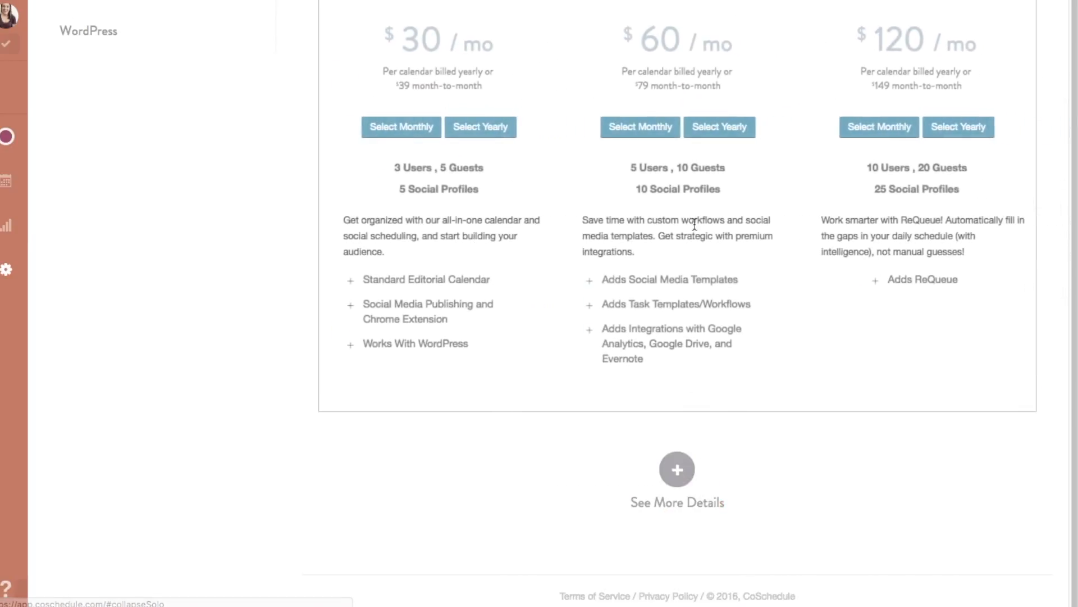
{"action": "scroll", "coordinate": [694, 231], "scroll_direction": "up", "scroll_amount": 3}
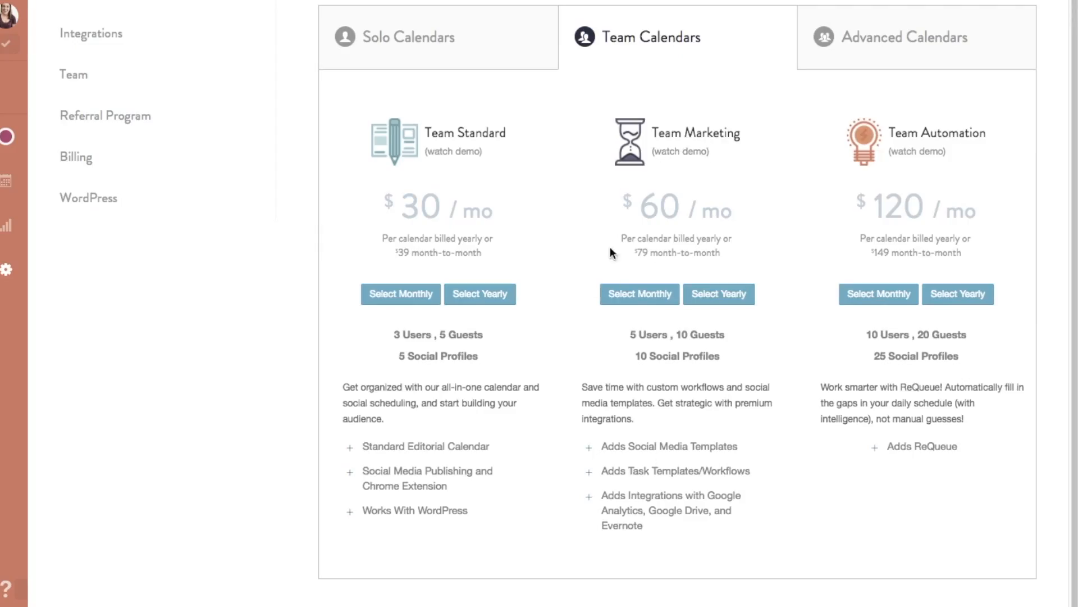
{"action": "left_click", "coordinate": [555, 38]}
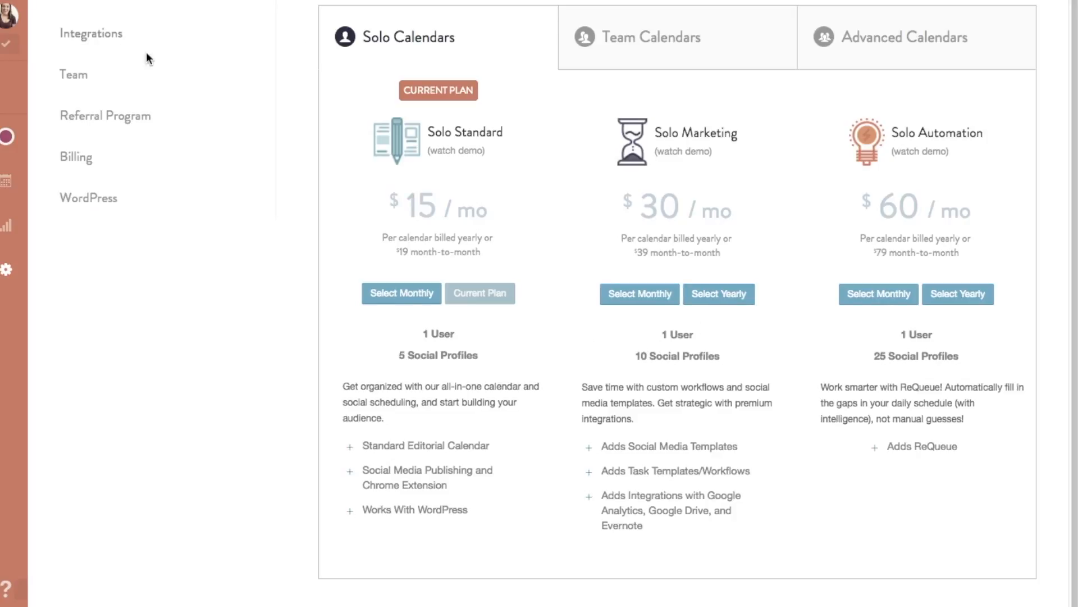
Return to the content calendar, show December 2017, and dismiss the Solo Marketing Calendar offer
{"action": "left_click", "coordinate": [3, 185]}
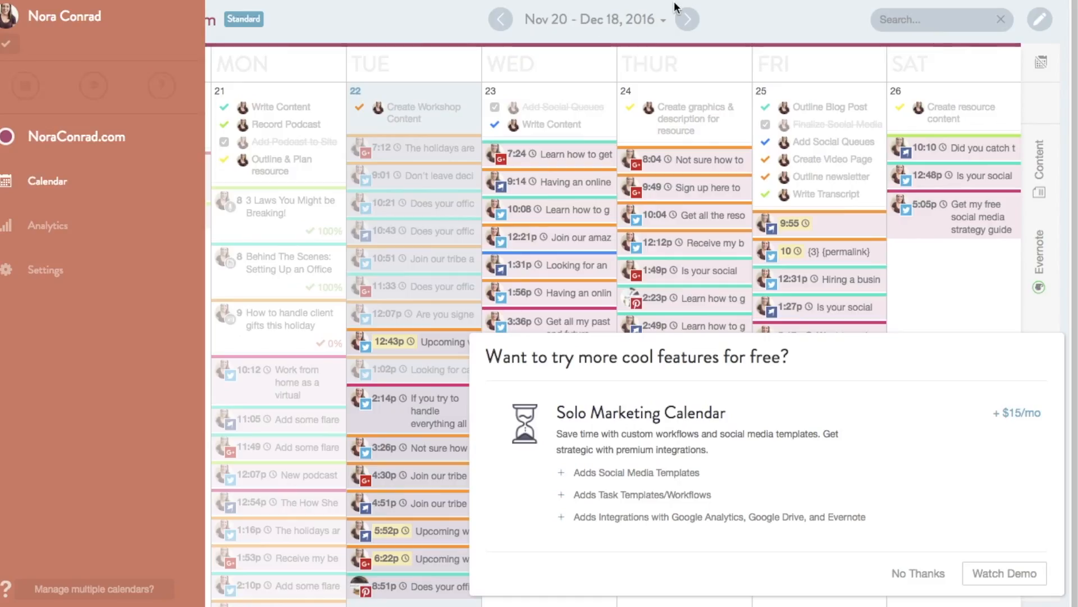
{"action": "left_click", "coordinate": [651, 20]}
{"action": "left_click", "coordinate": [618, 24]}
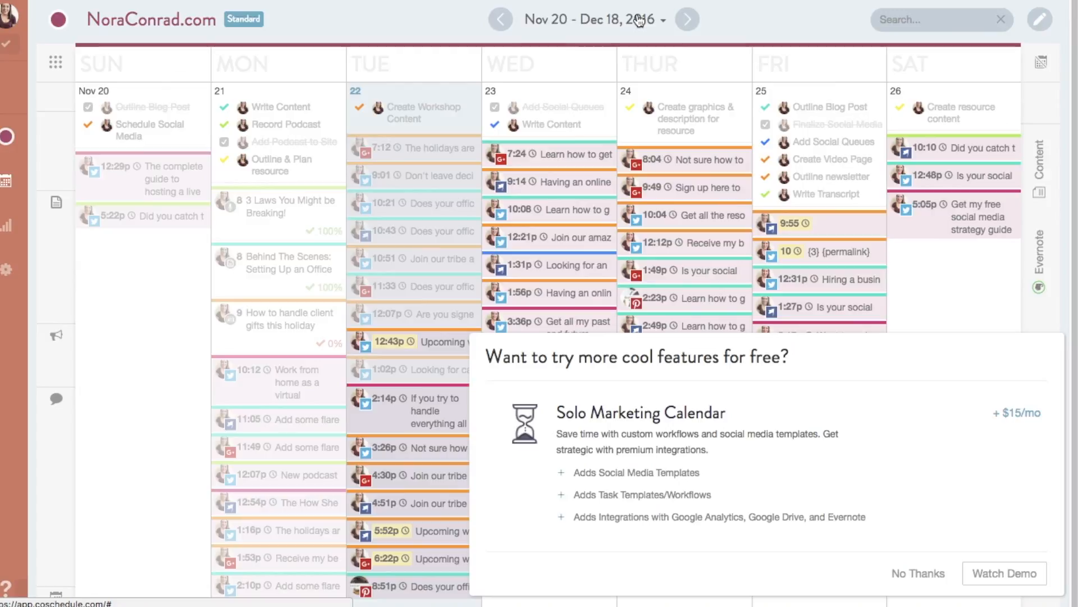
{"action": "left_click", "coordinate": [621, 23]}
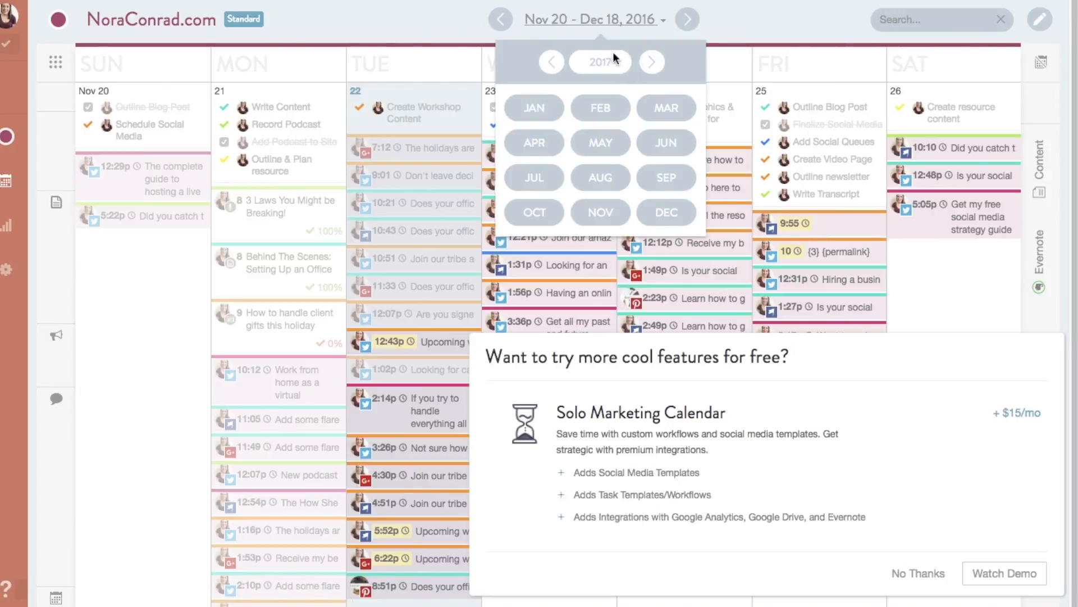
{"action": "left_click", "coordinate": [666, 212]}
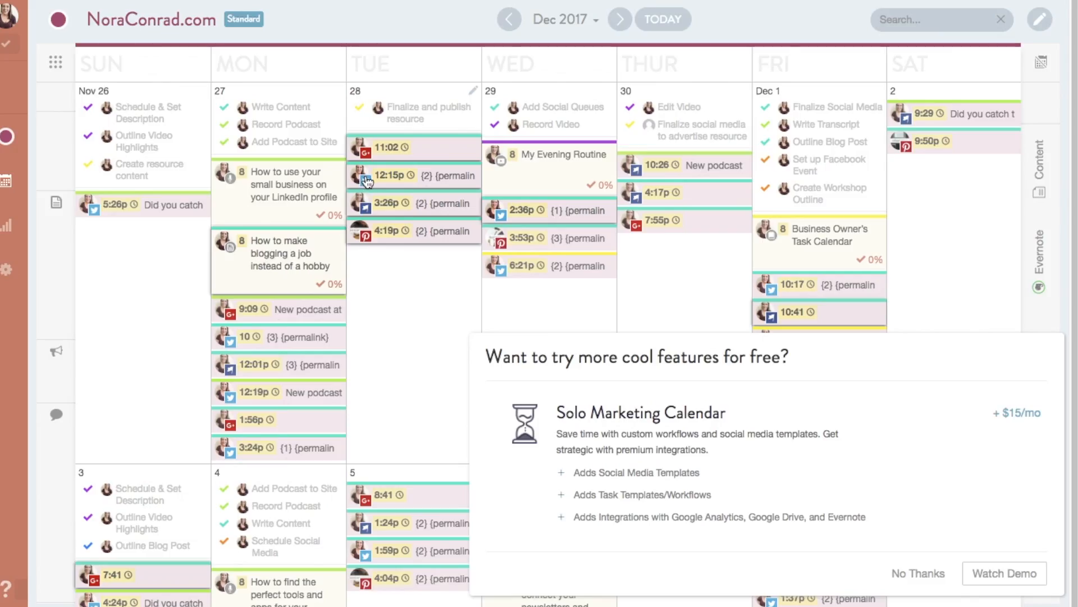
{"action": "left_click", "coordinate": [917, 574]}
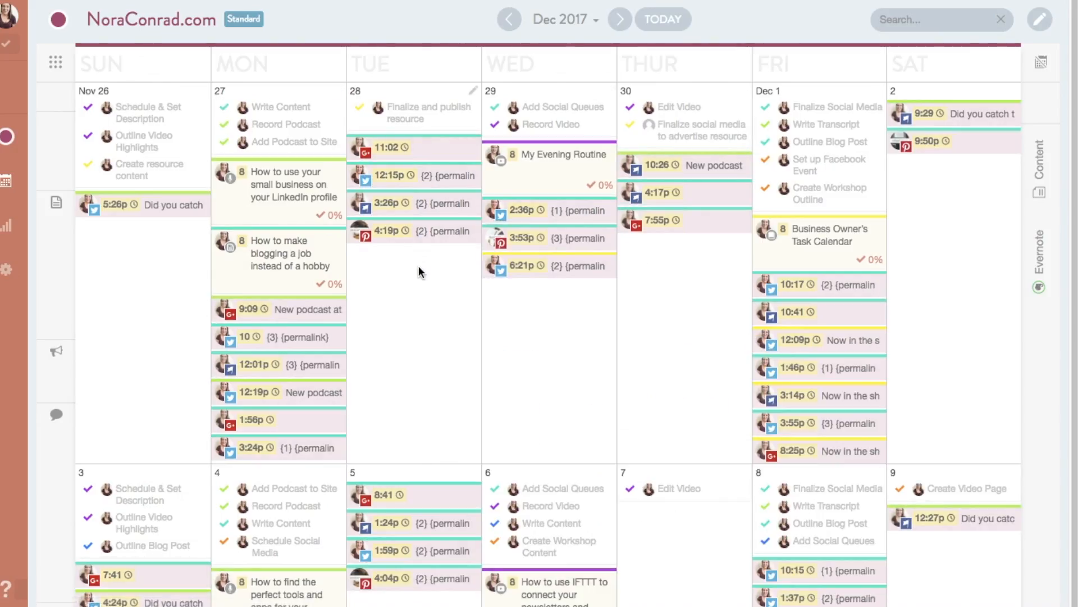
Examine the posts, tasks and social messages planned across the first weeks of December 2017
{"action": "scroll", "coordinate": [416, 268], "scroll_direction": "down", "scroll_amount": 1}
{"action": "scroll", "coordinate": [417, 272], "scroll_direction": "down", "scroll_amount": 10}
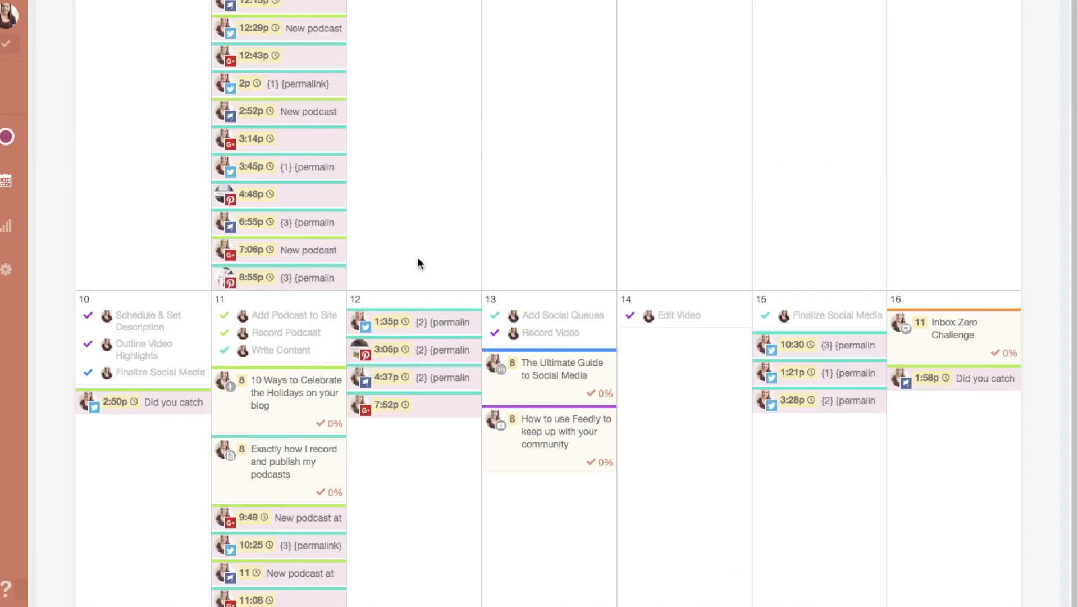
{"action": "scroll", "coordinate": [458, 179], "scroll_direction": "up", "scroll_amount": 12}
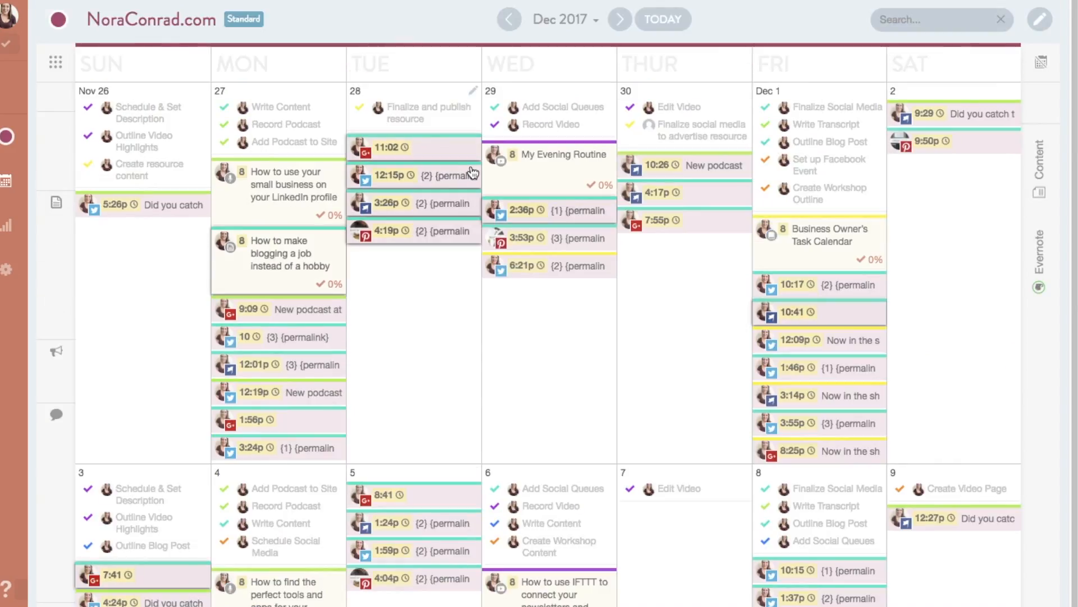